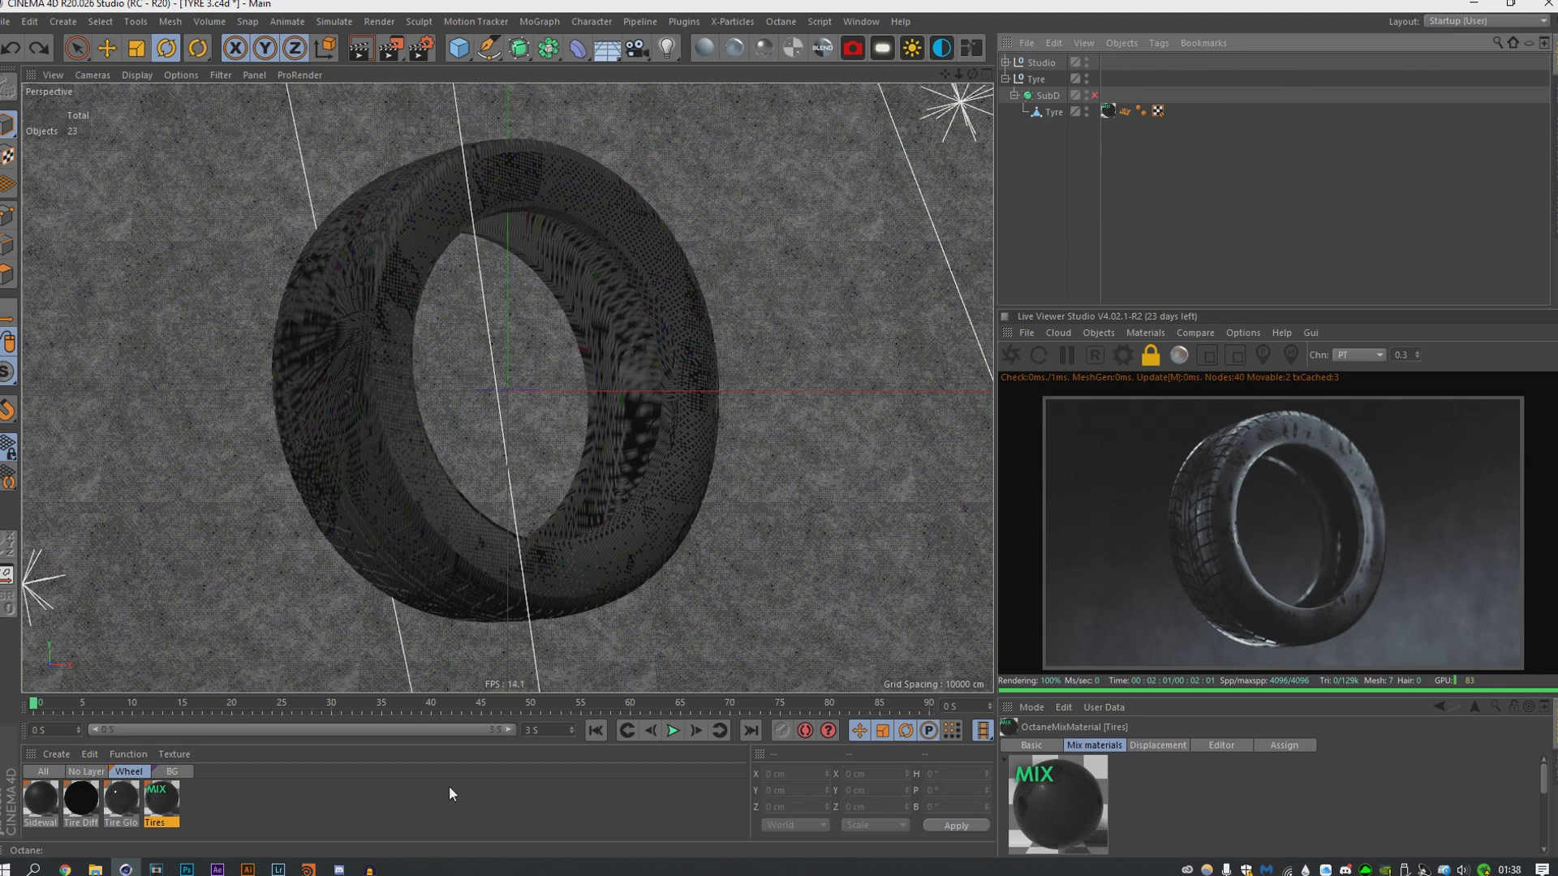
# Step: Drop the Sidewall material on the Tyre's sidewall polygons in Polygon mode, then delete the new tag
pyautogui.click(1054, 117)
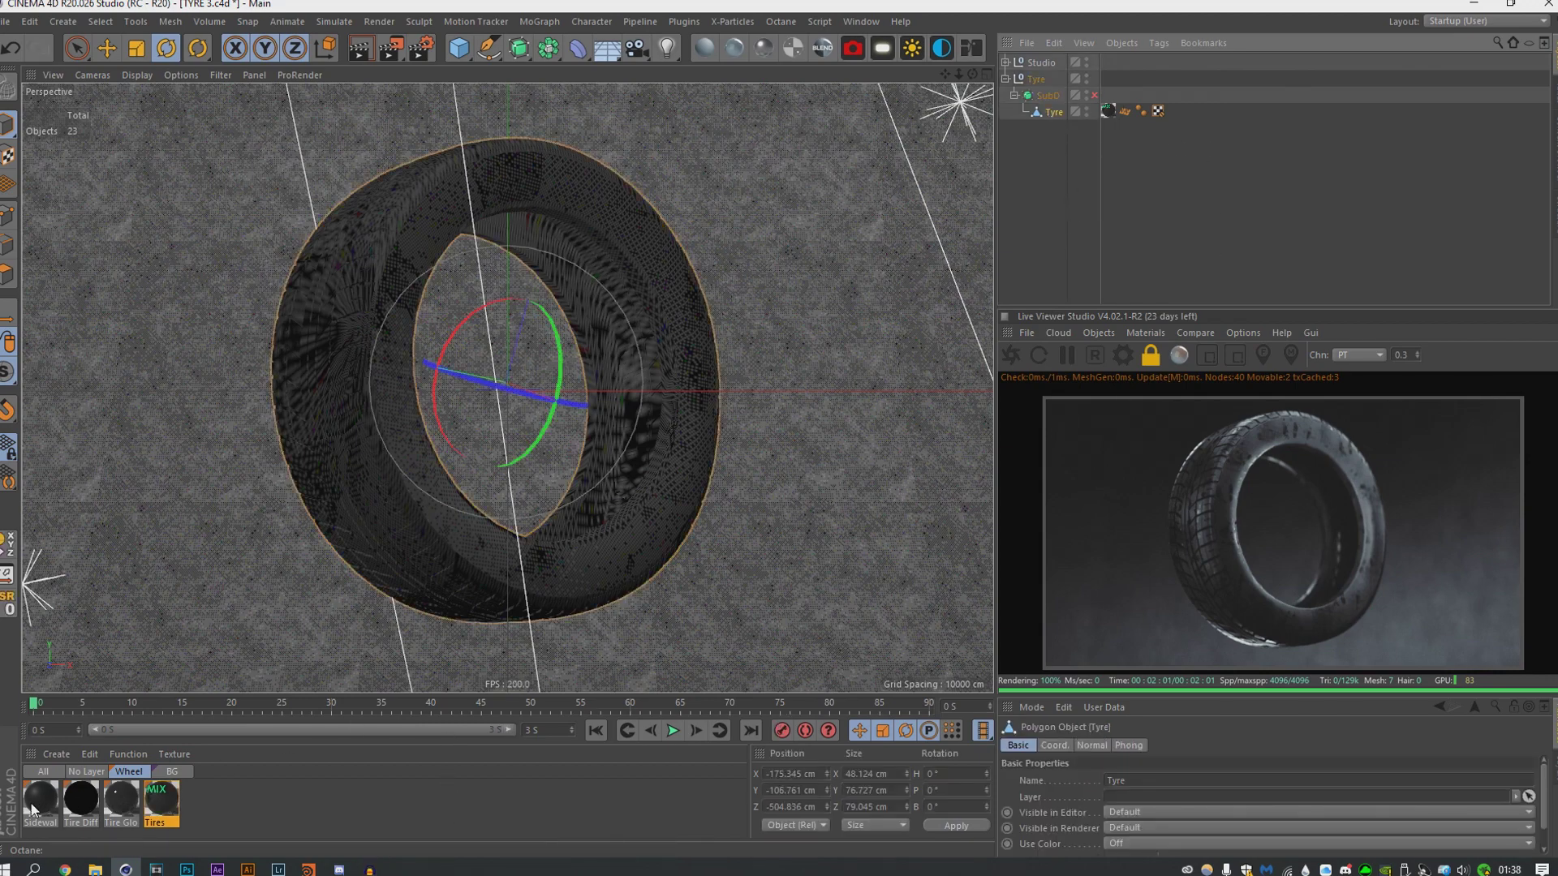
pyautogui.click(6, 277)
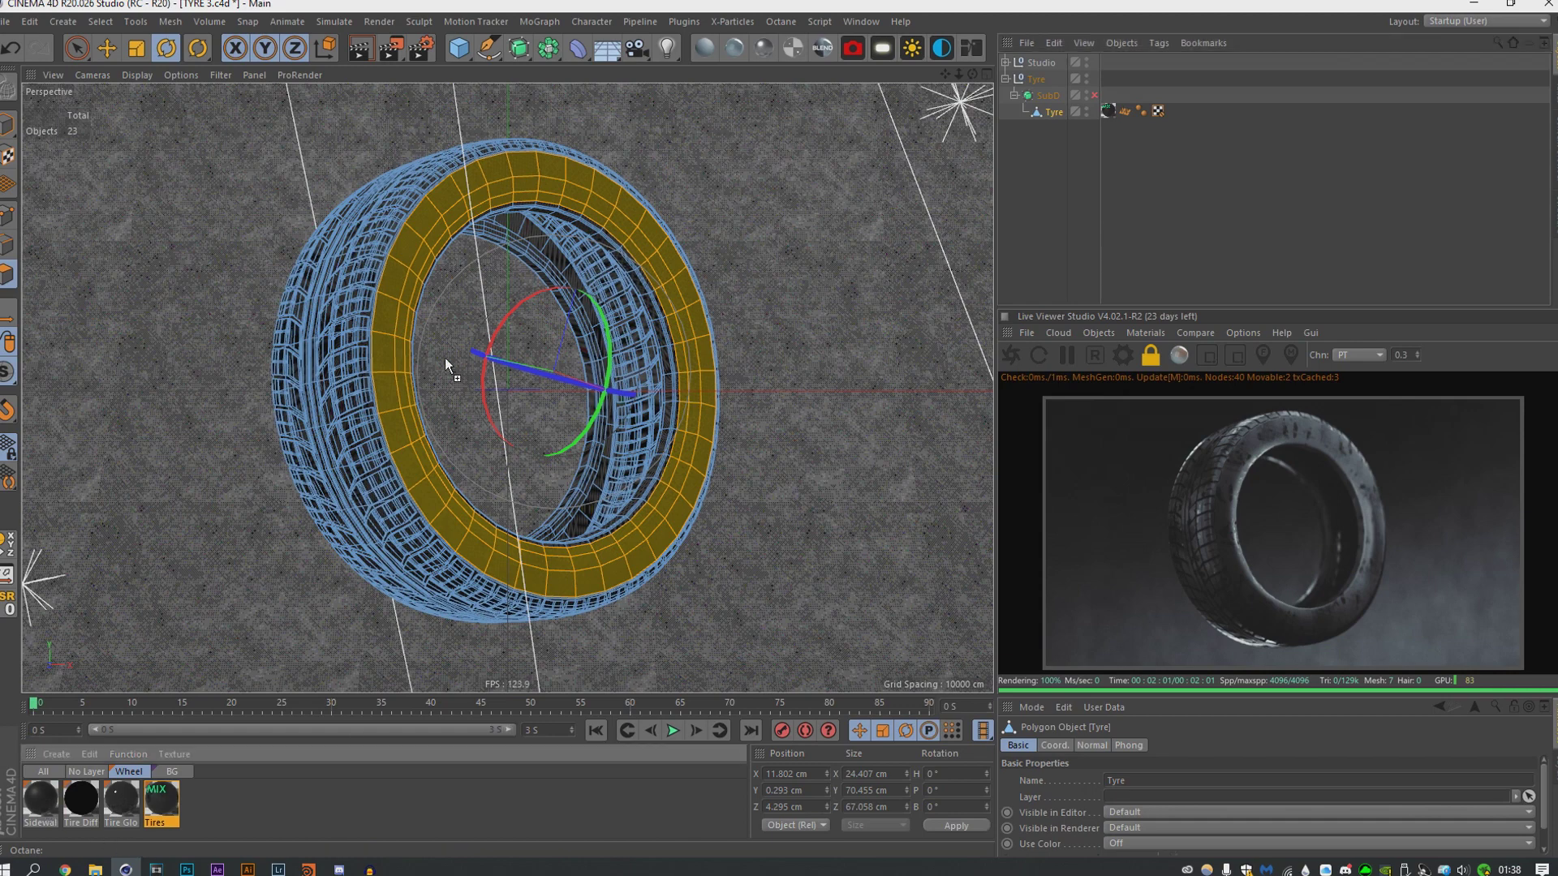
pyautogui.moveTo(398, 349); pyautogui.dragTo(398, 349)
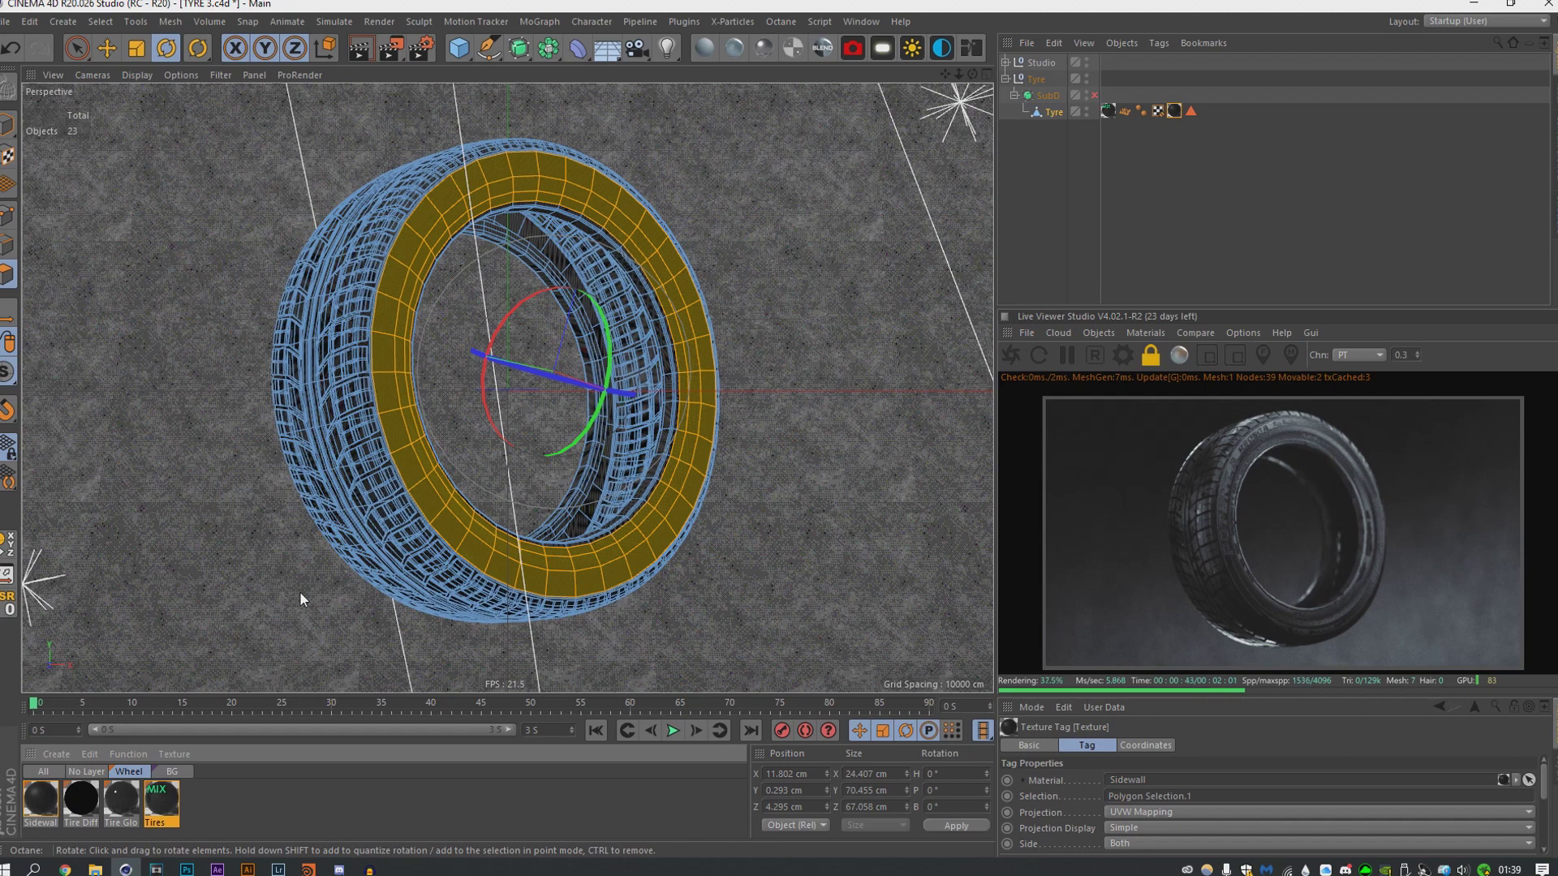
pyautogui.press('Delete')
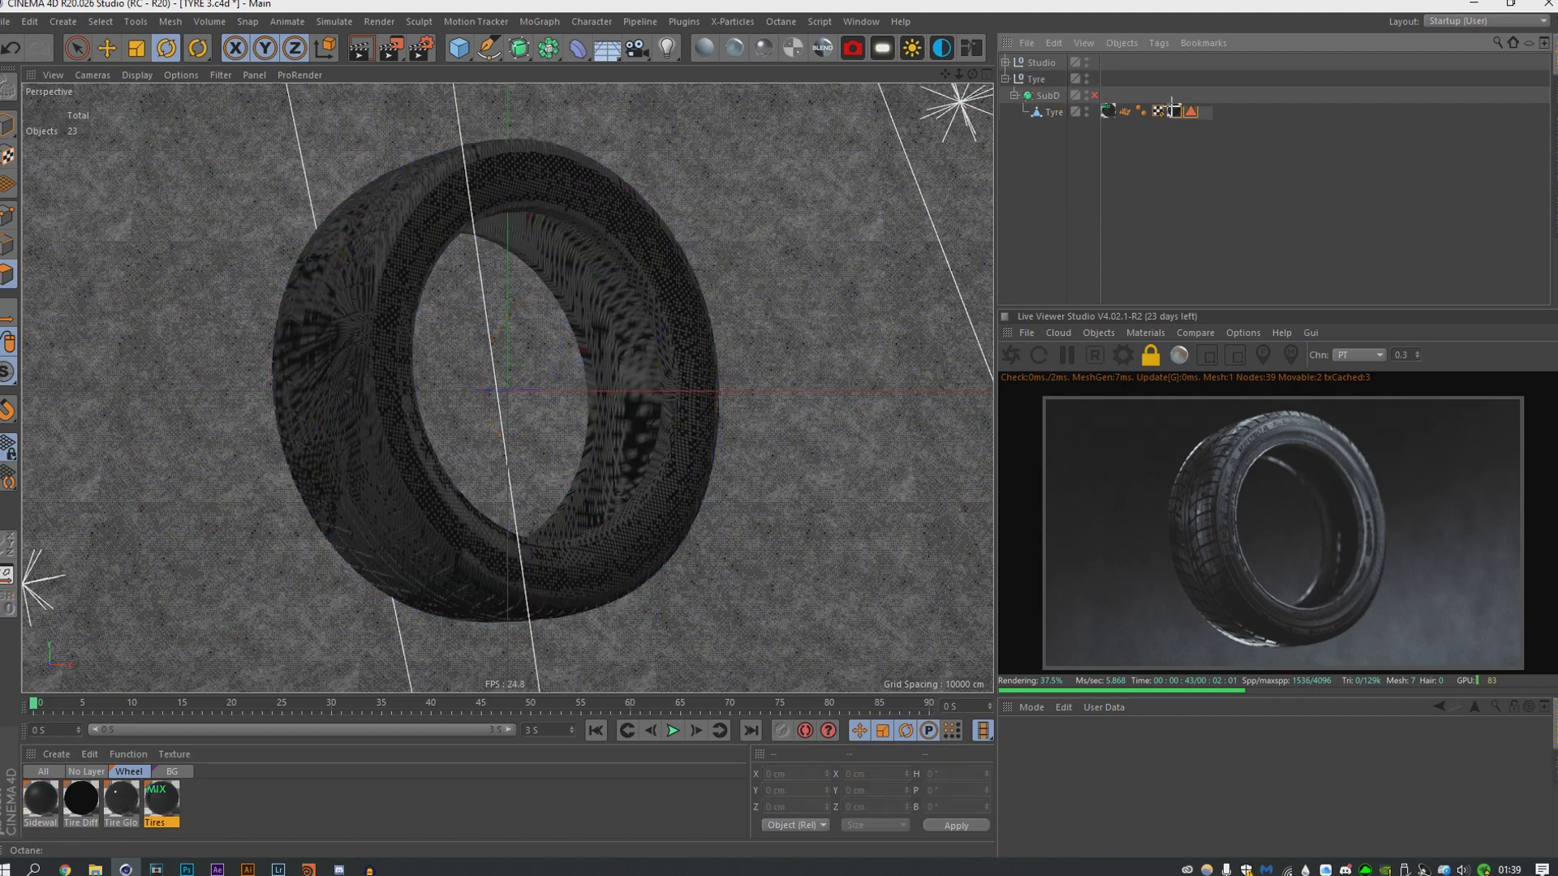
# Step: Close the Live Viewer panel and reselect the Tyre object in the Object Manager
pyautogui.click(1048, 112)
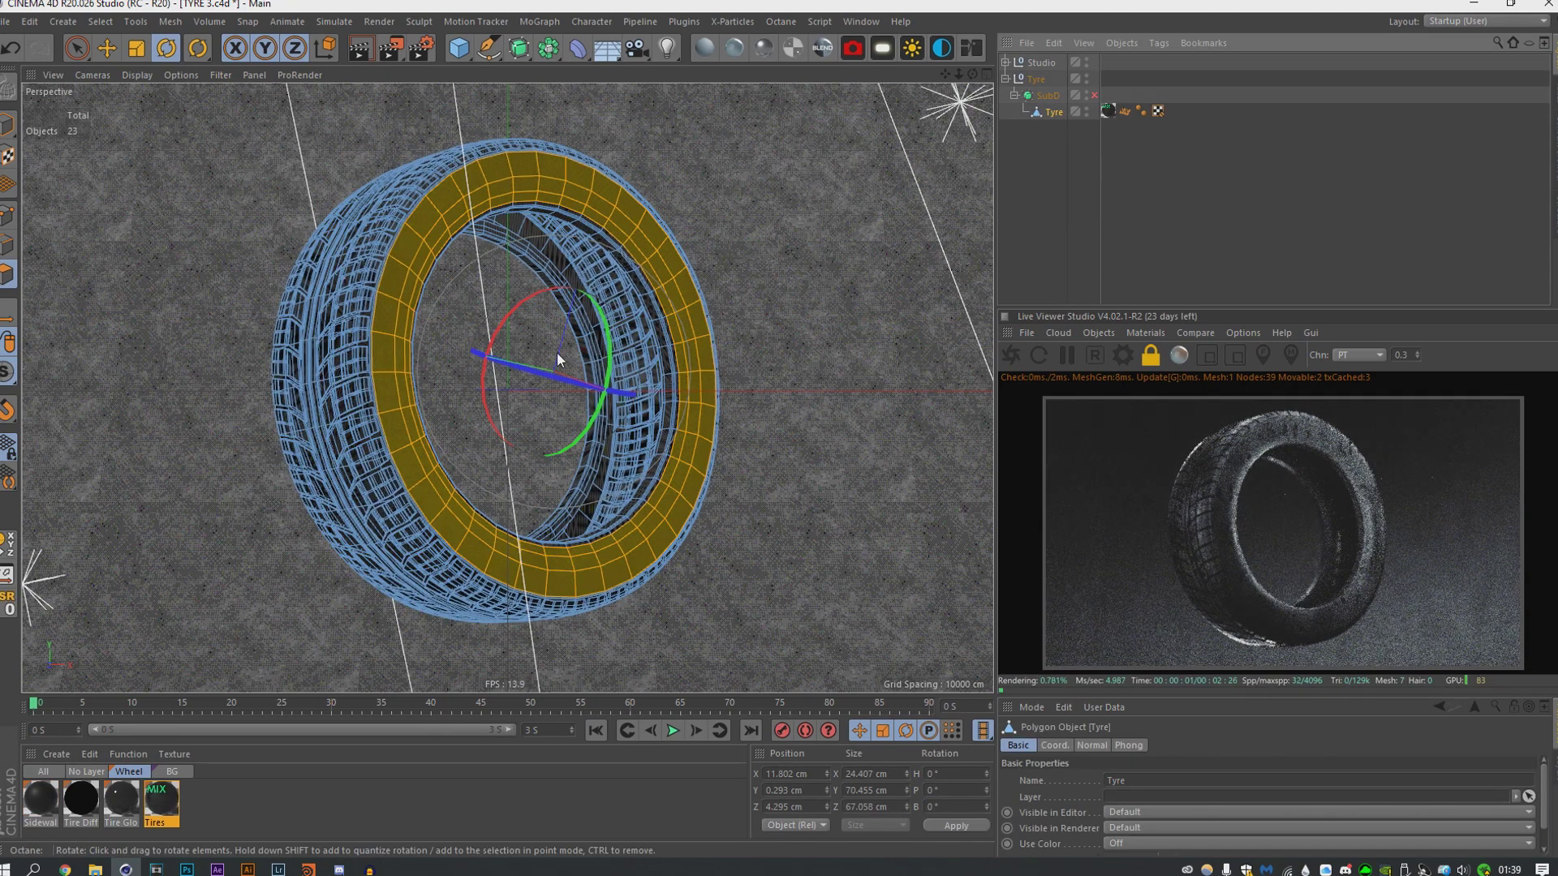
pyautogui.click(1006, 318)
pyautogui.click(1274, 125)
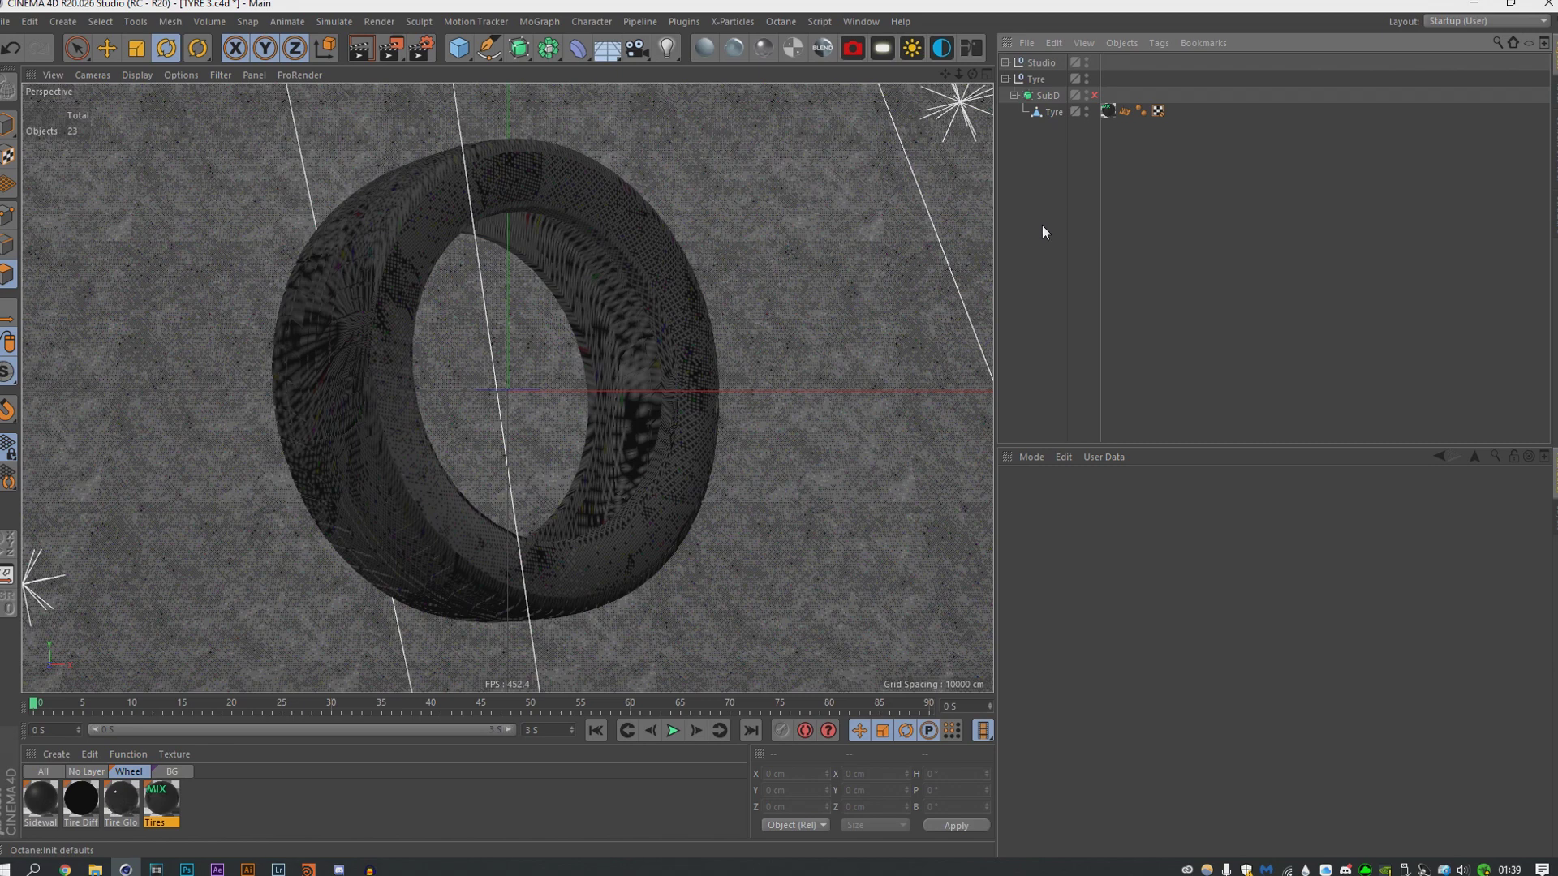
pyautogui.click(1059, 115)
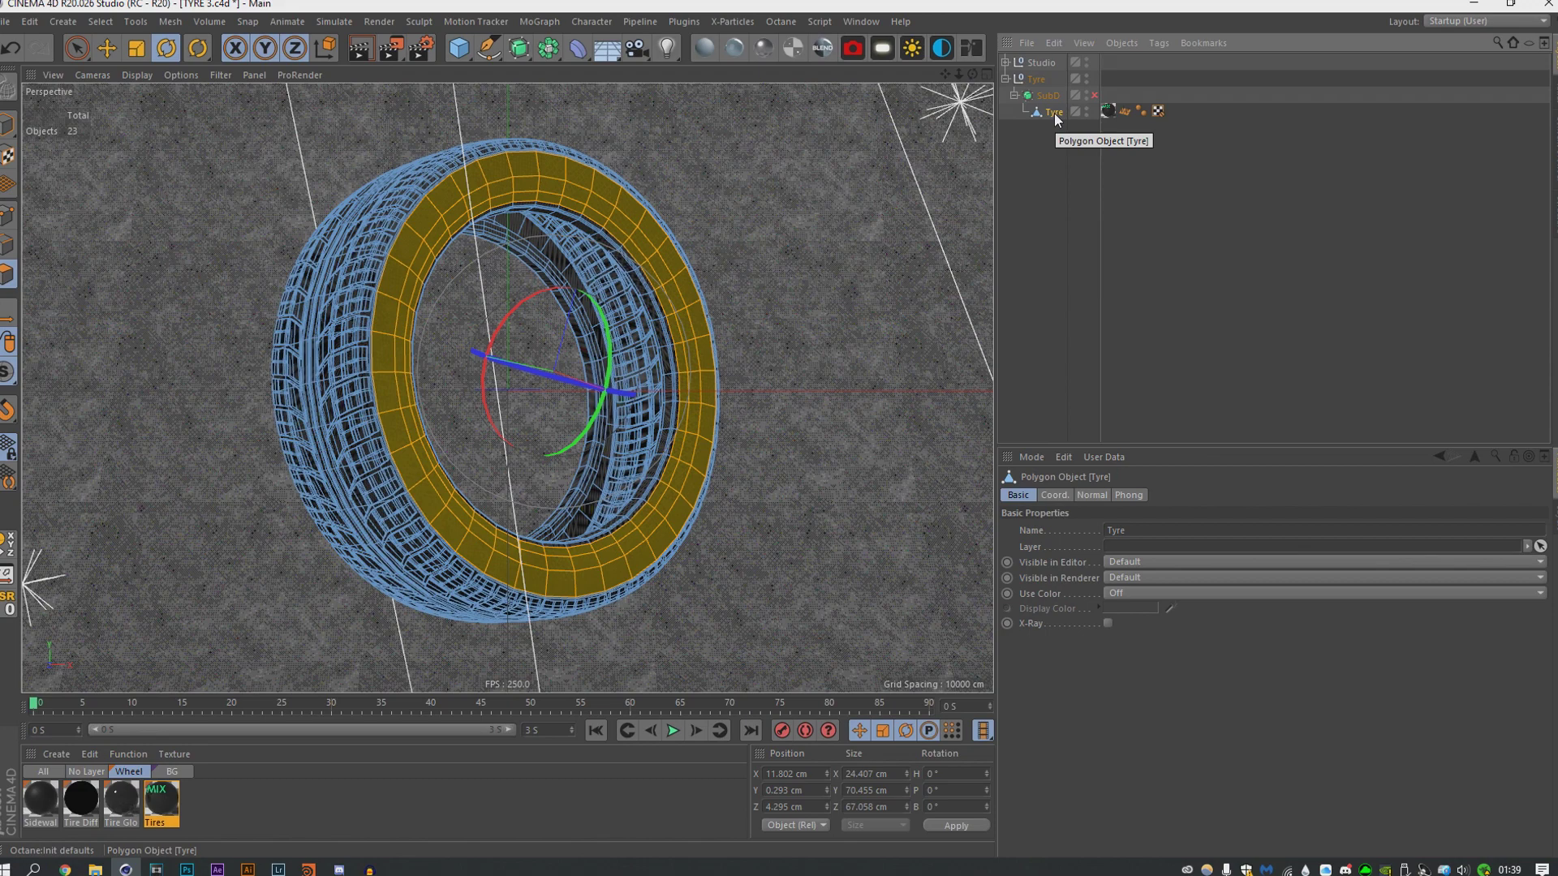
pyautogui.click(1456, 19)
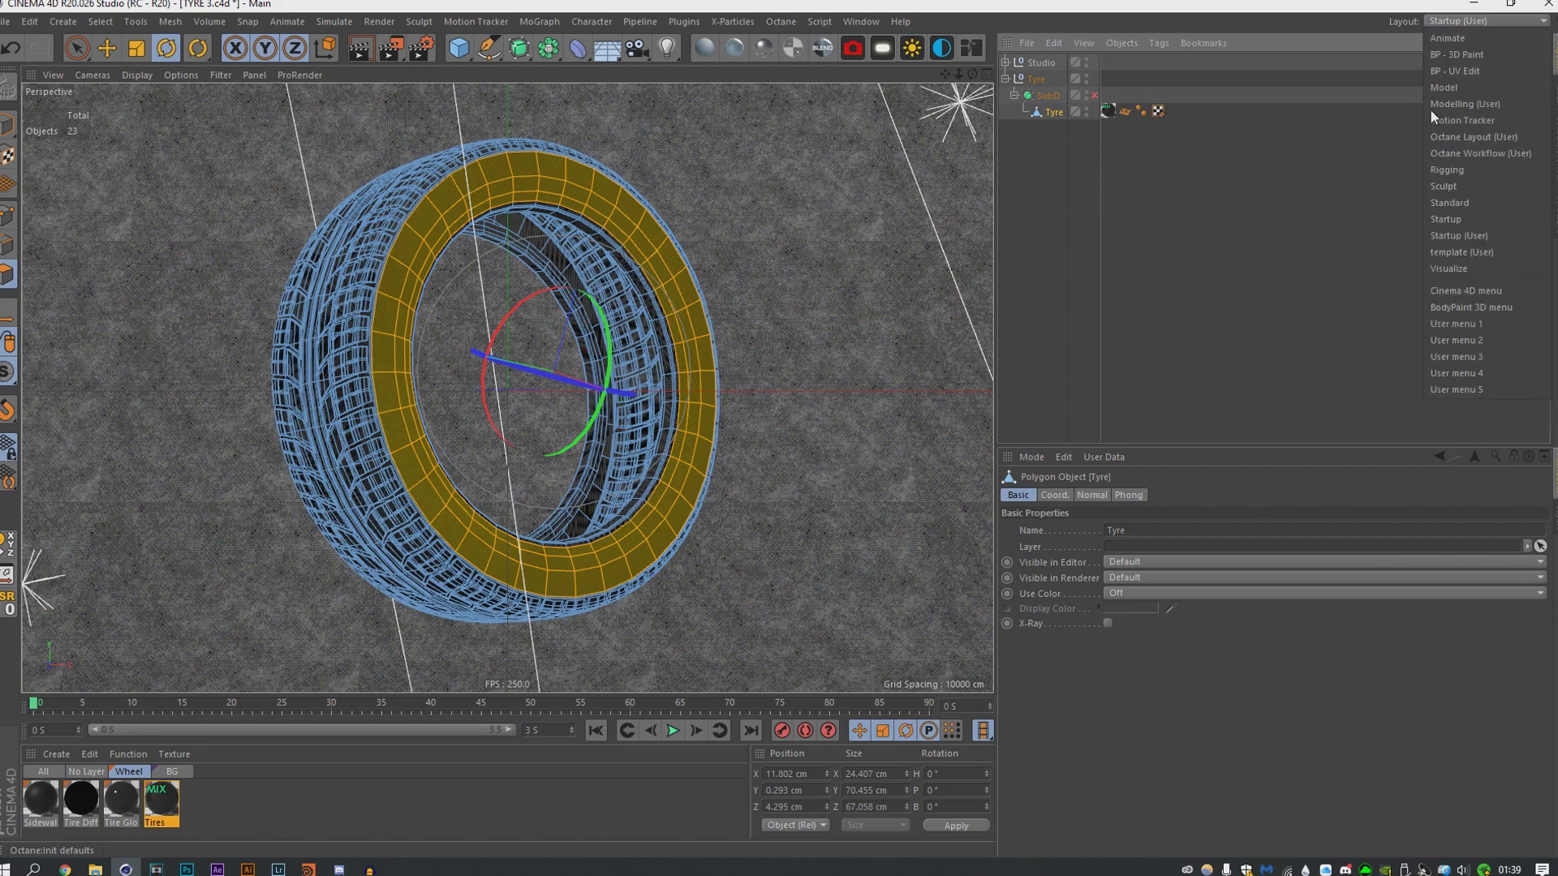
# Step: In the BP - UV Edit layout, load the Tire Sidewall.jpg texture image
pyautogui.click(1471, 72)
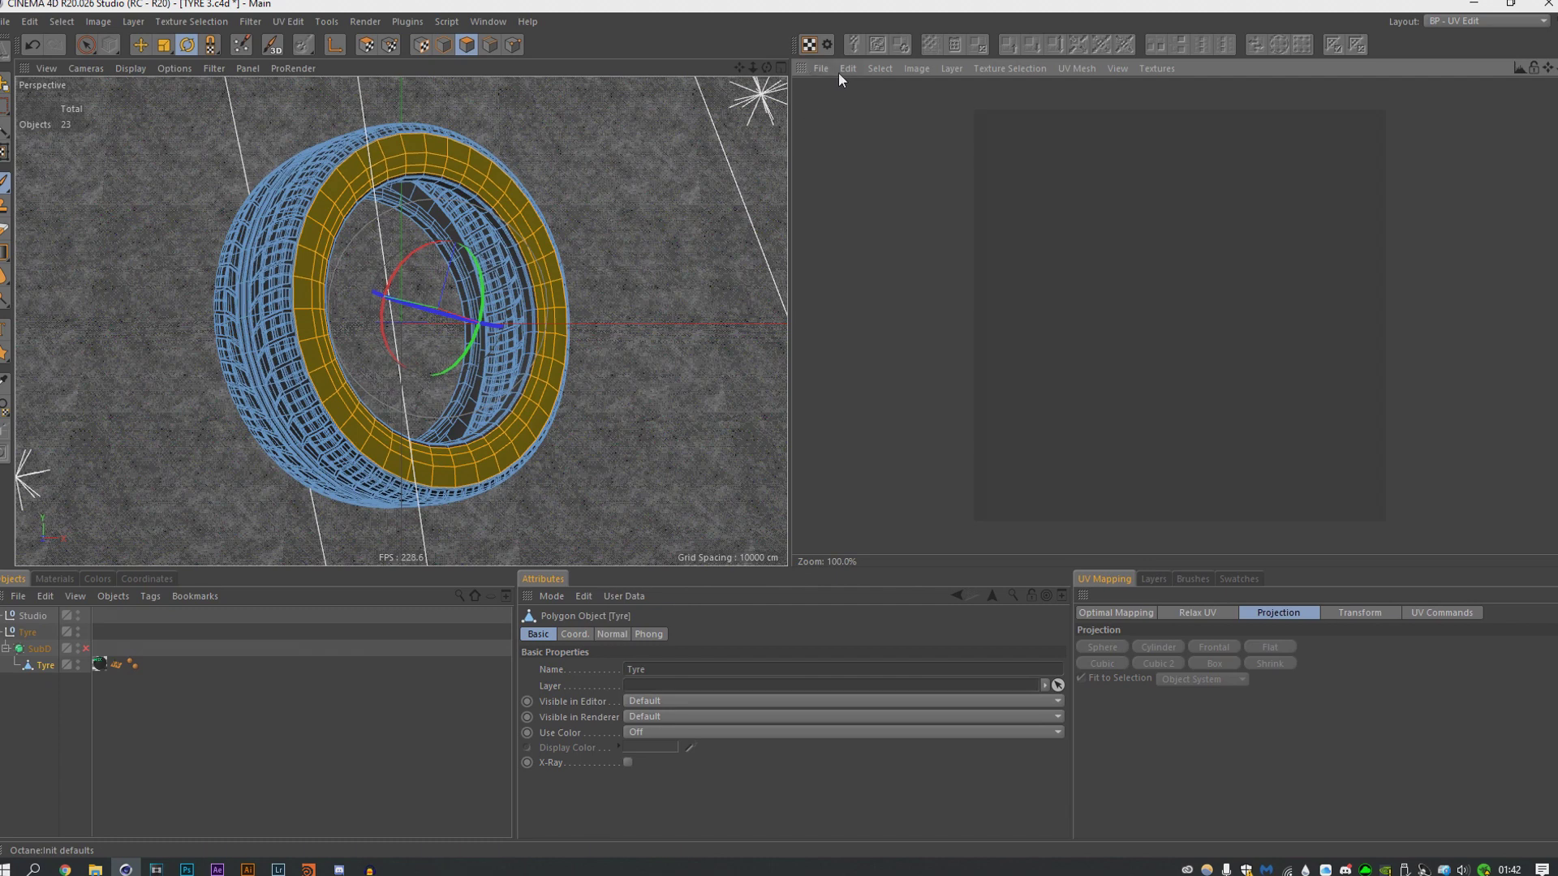
pyautogui.click(821, 68)
pyautogui.click(821, 68)
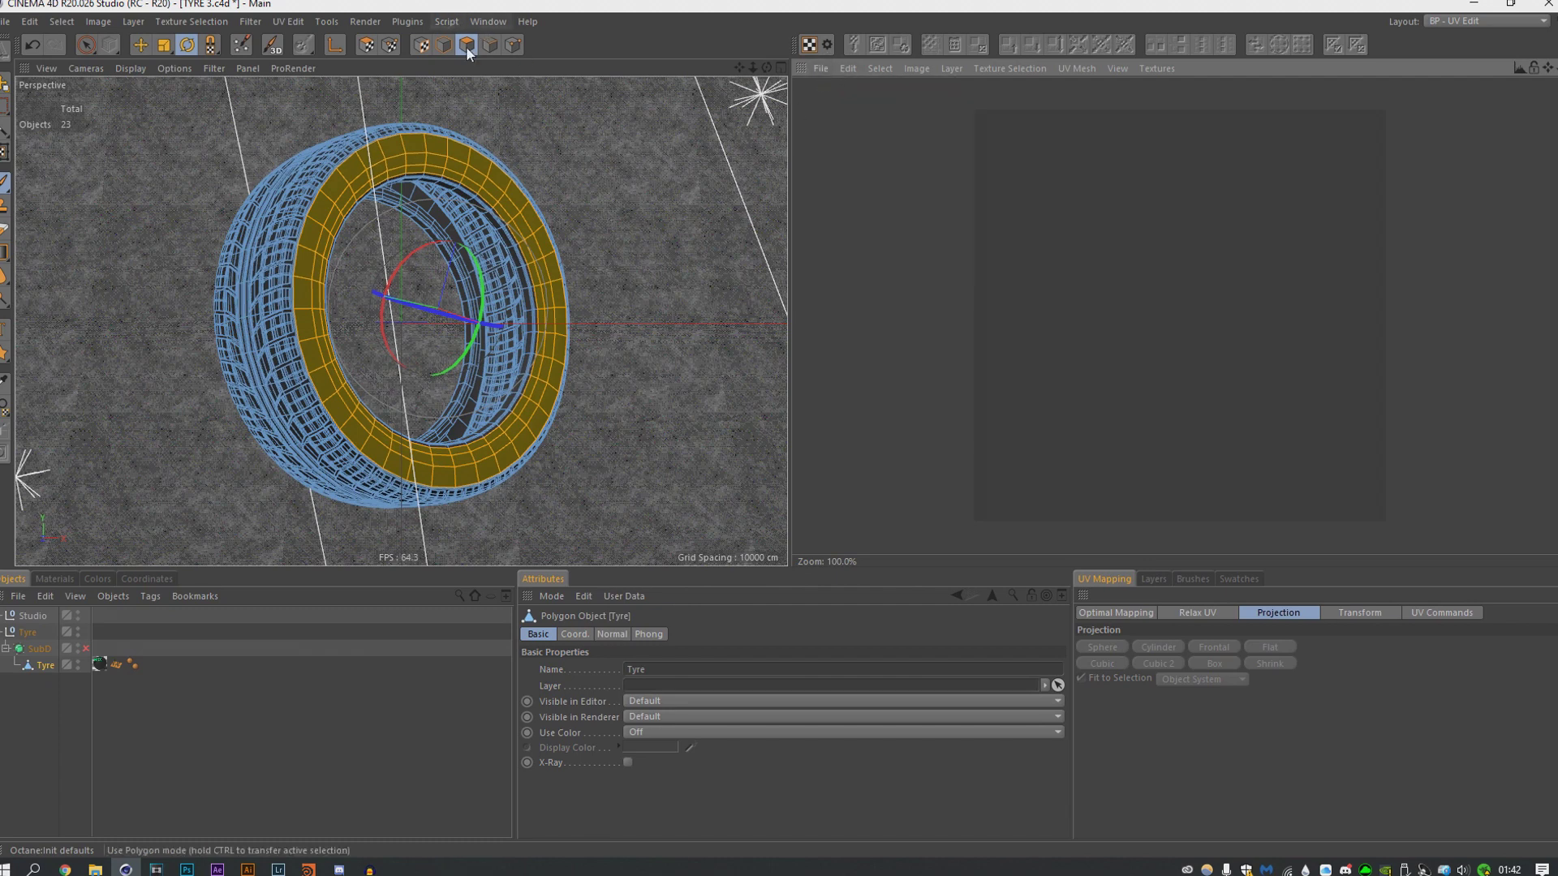
pyautogui.click(821, 68)
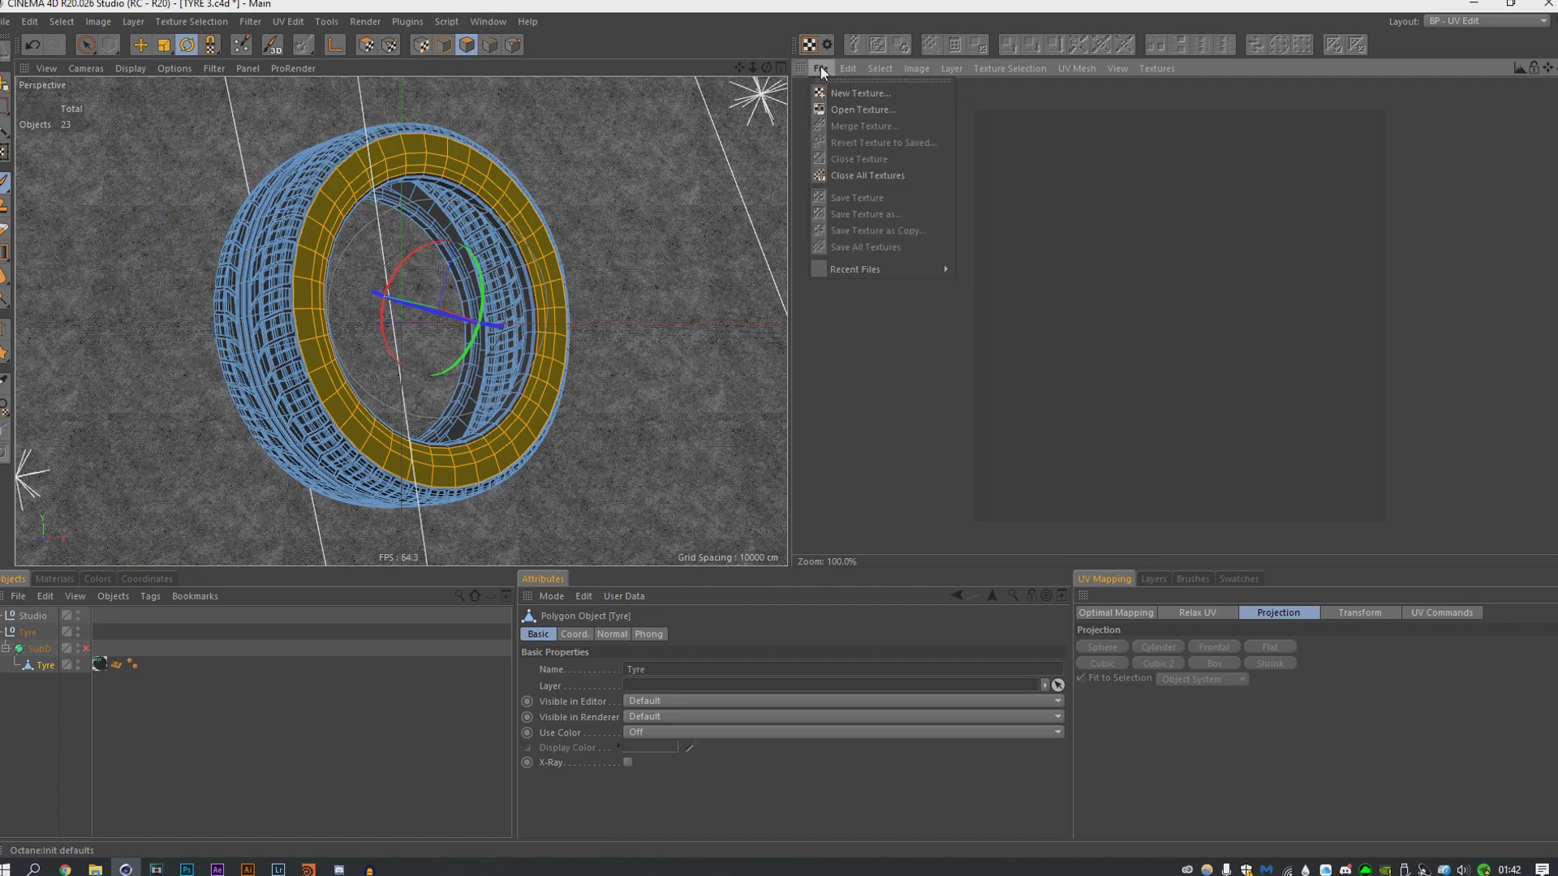
pyautogui.click(853, 114)
pyautogui.scroll(-5, 794, 372)
pyautogui.click(537, 487)
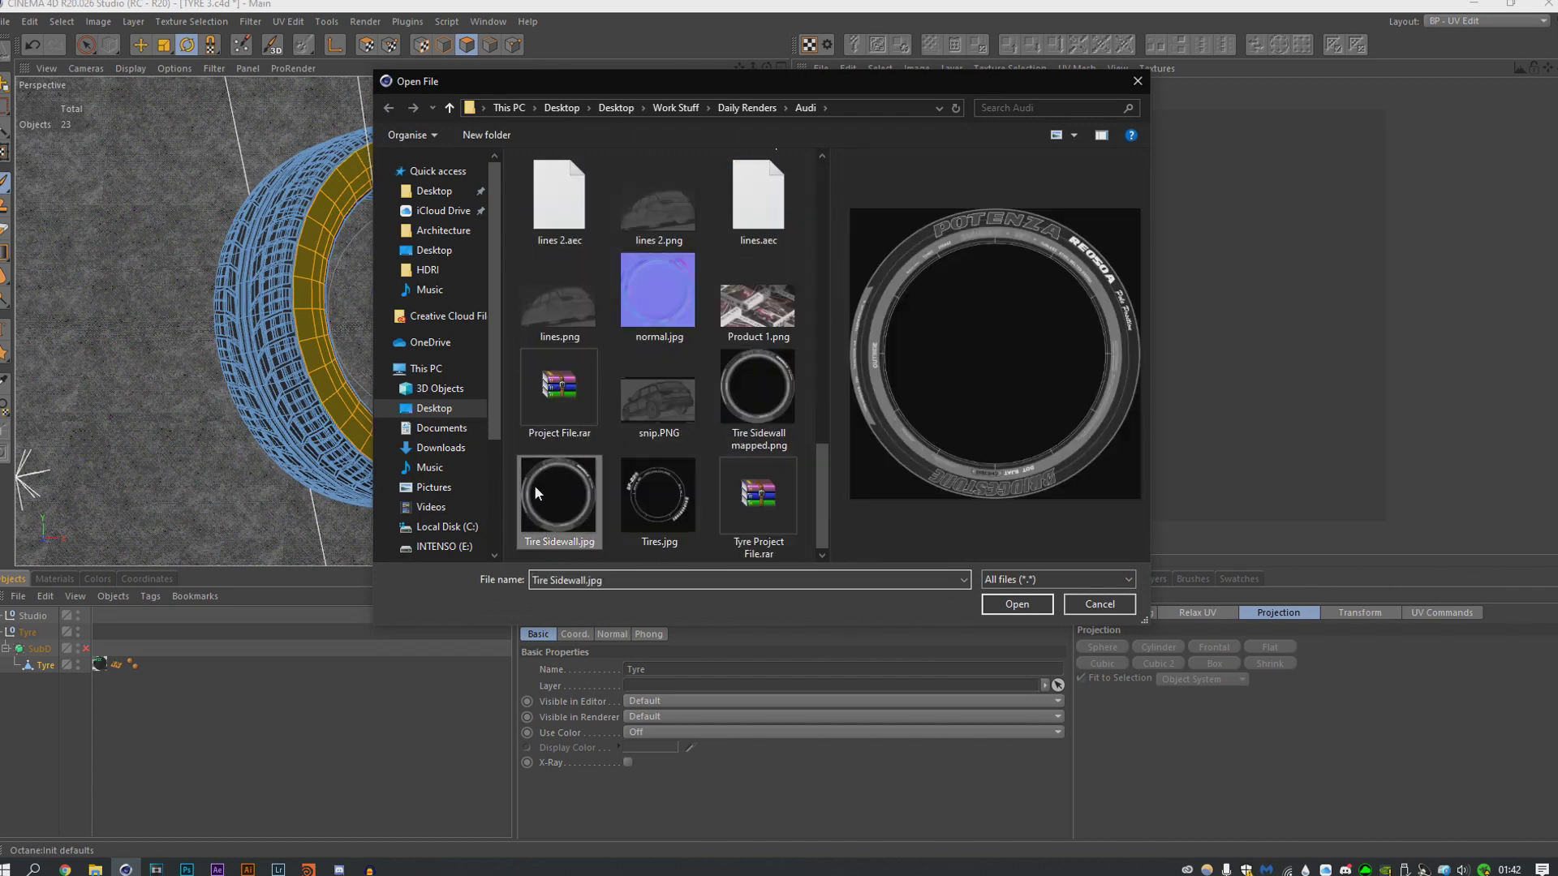
pyautogui.click(1016, 604)
pyautogui.click(884, 497)
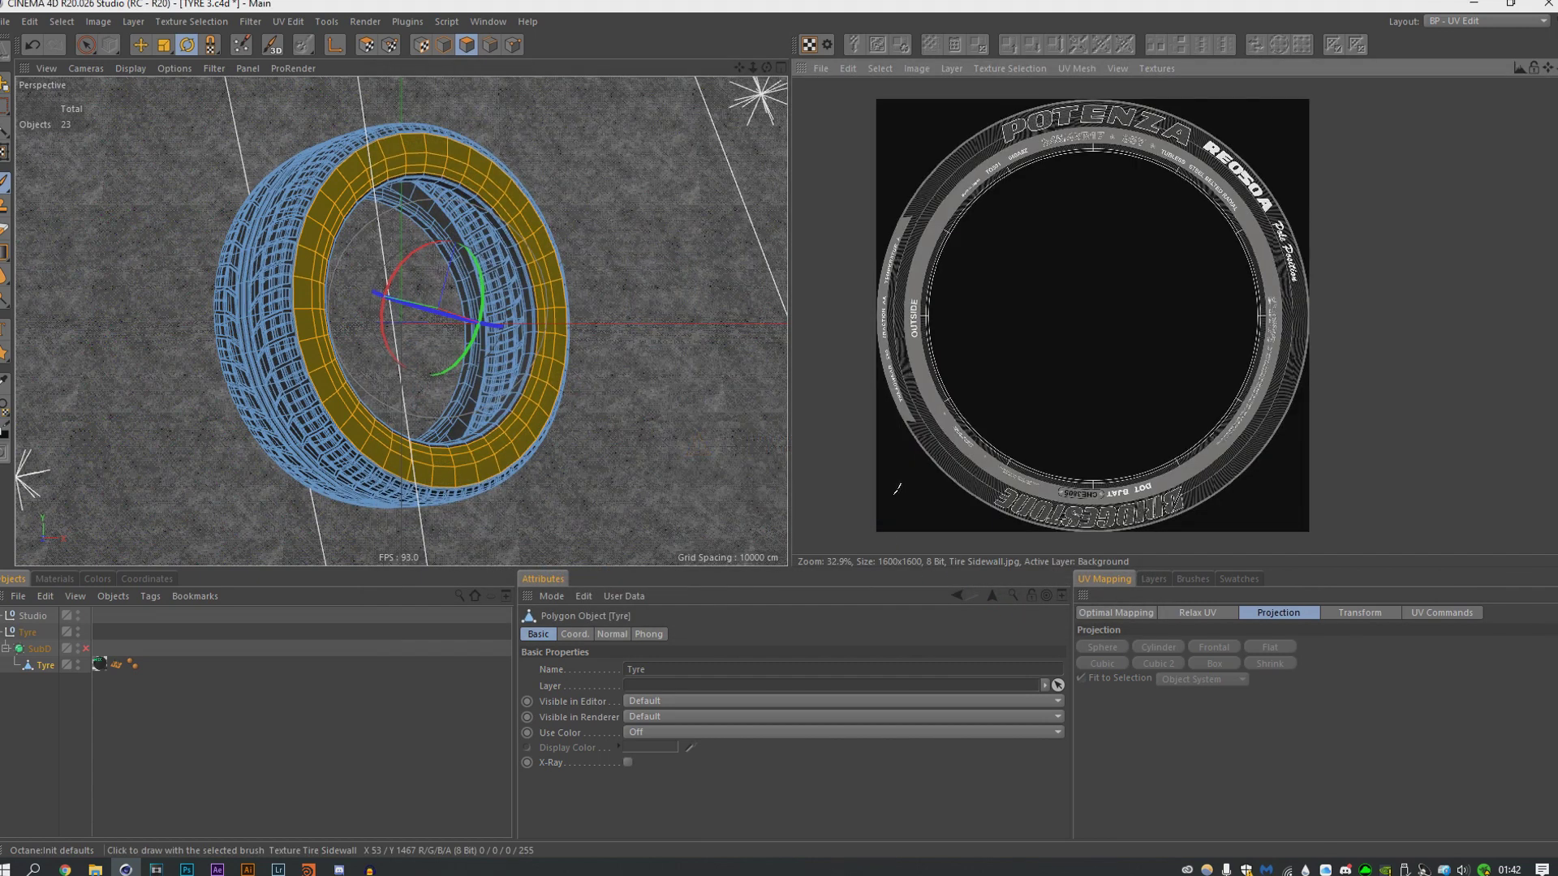
# Step: Project new sidewall UVs with a Spherical projection, then re-project them as Cubic
pyautogui.click(827, 45)
pyautogui.click(850, 119)
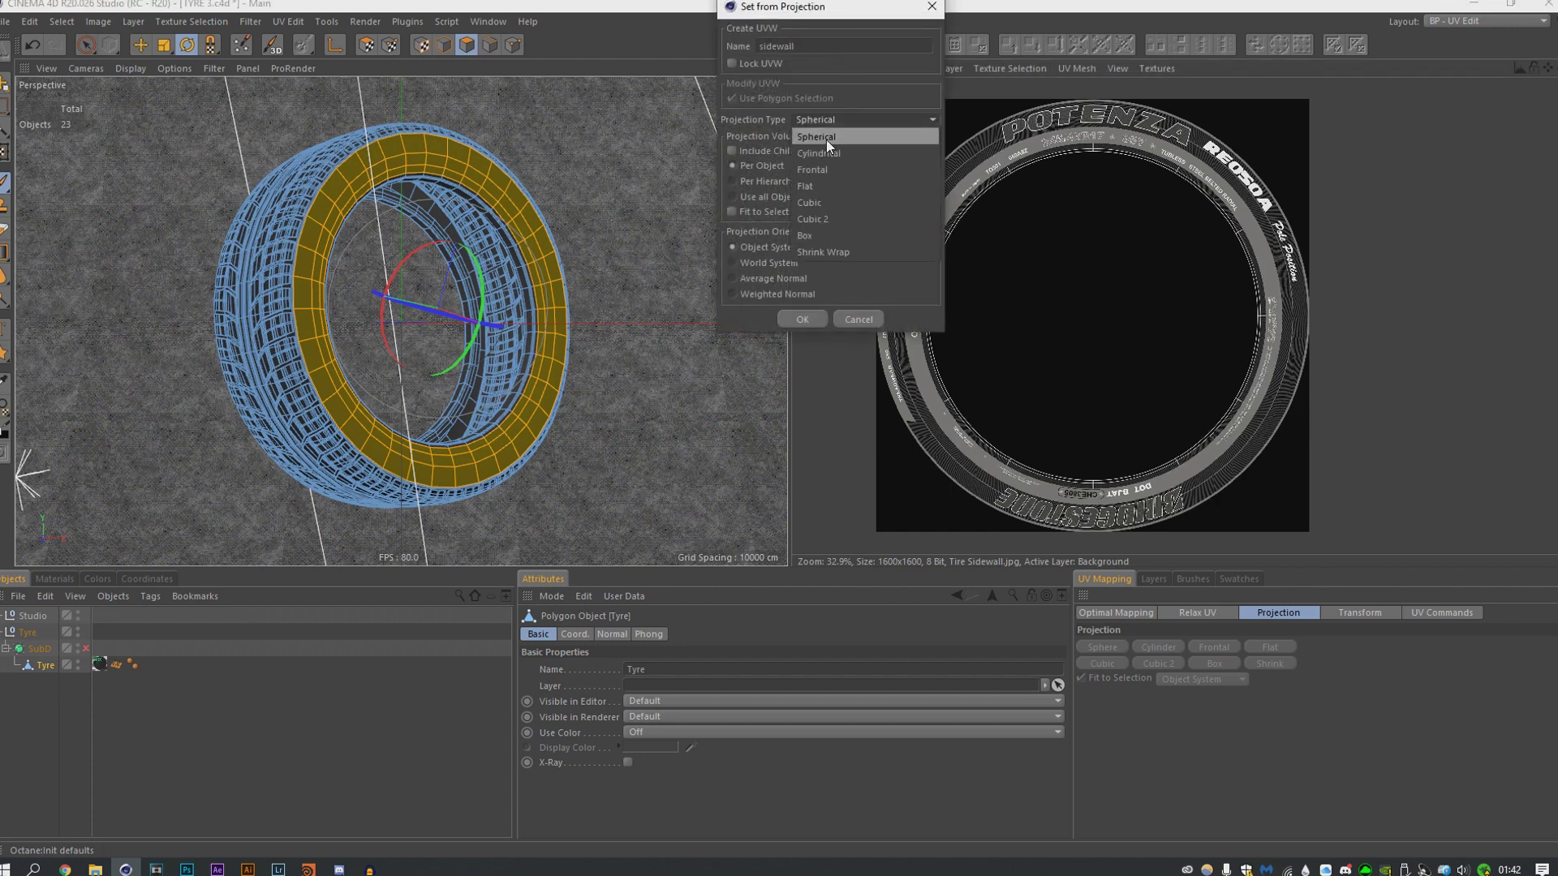
pyautogui.click(824, 135)
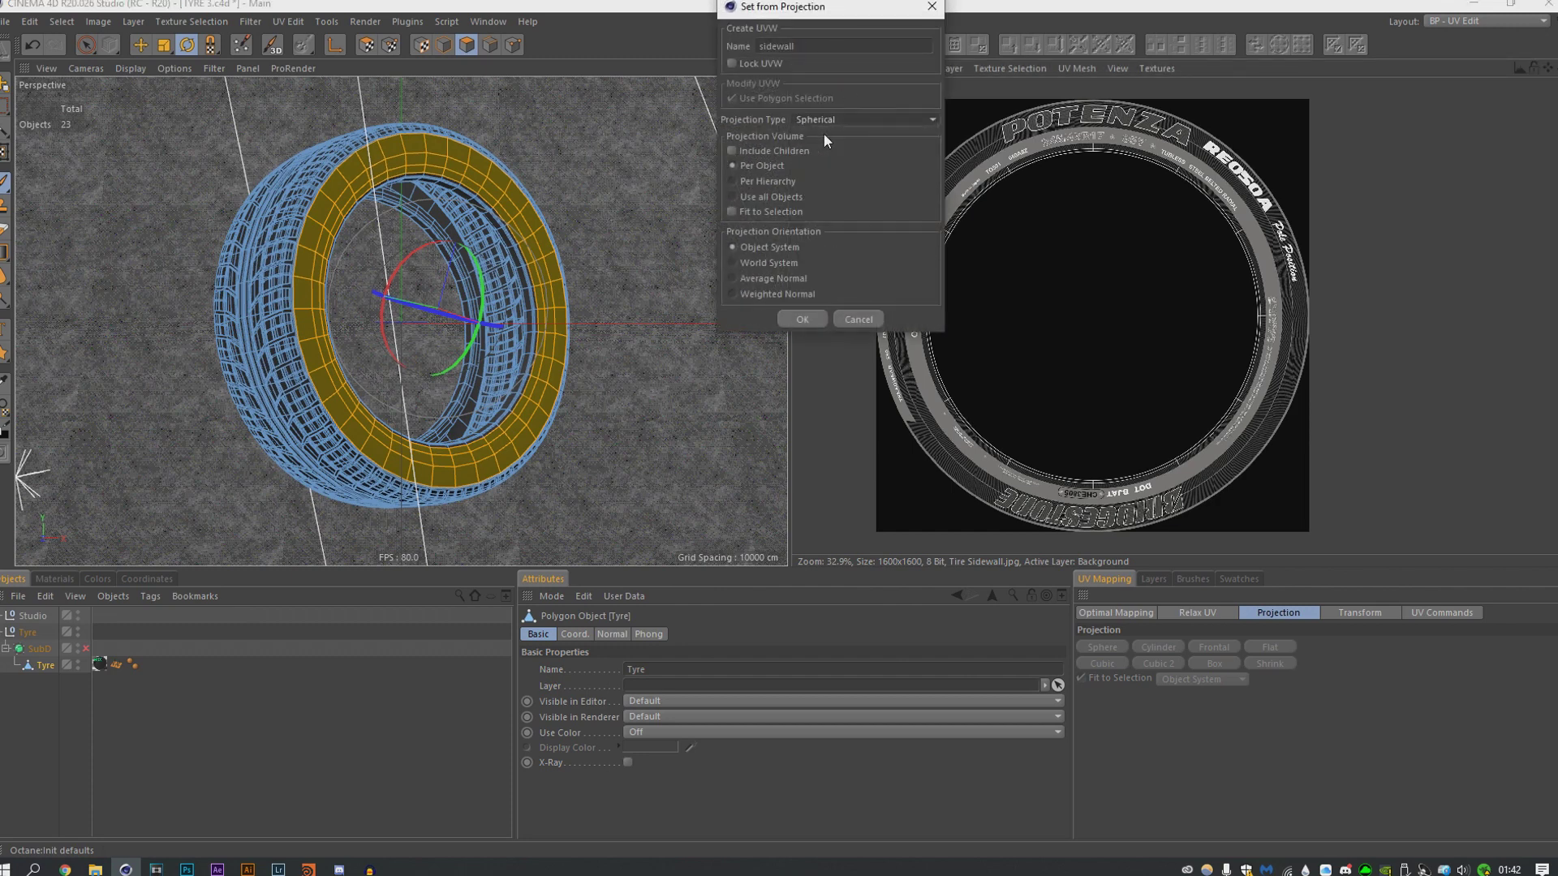
pyautogui.click(780, 322)
pyautogui.click(1153, 578)
pyautogui.click(1136, 596)
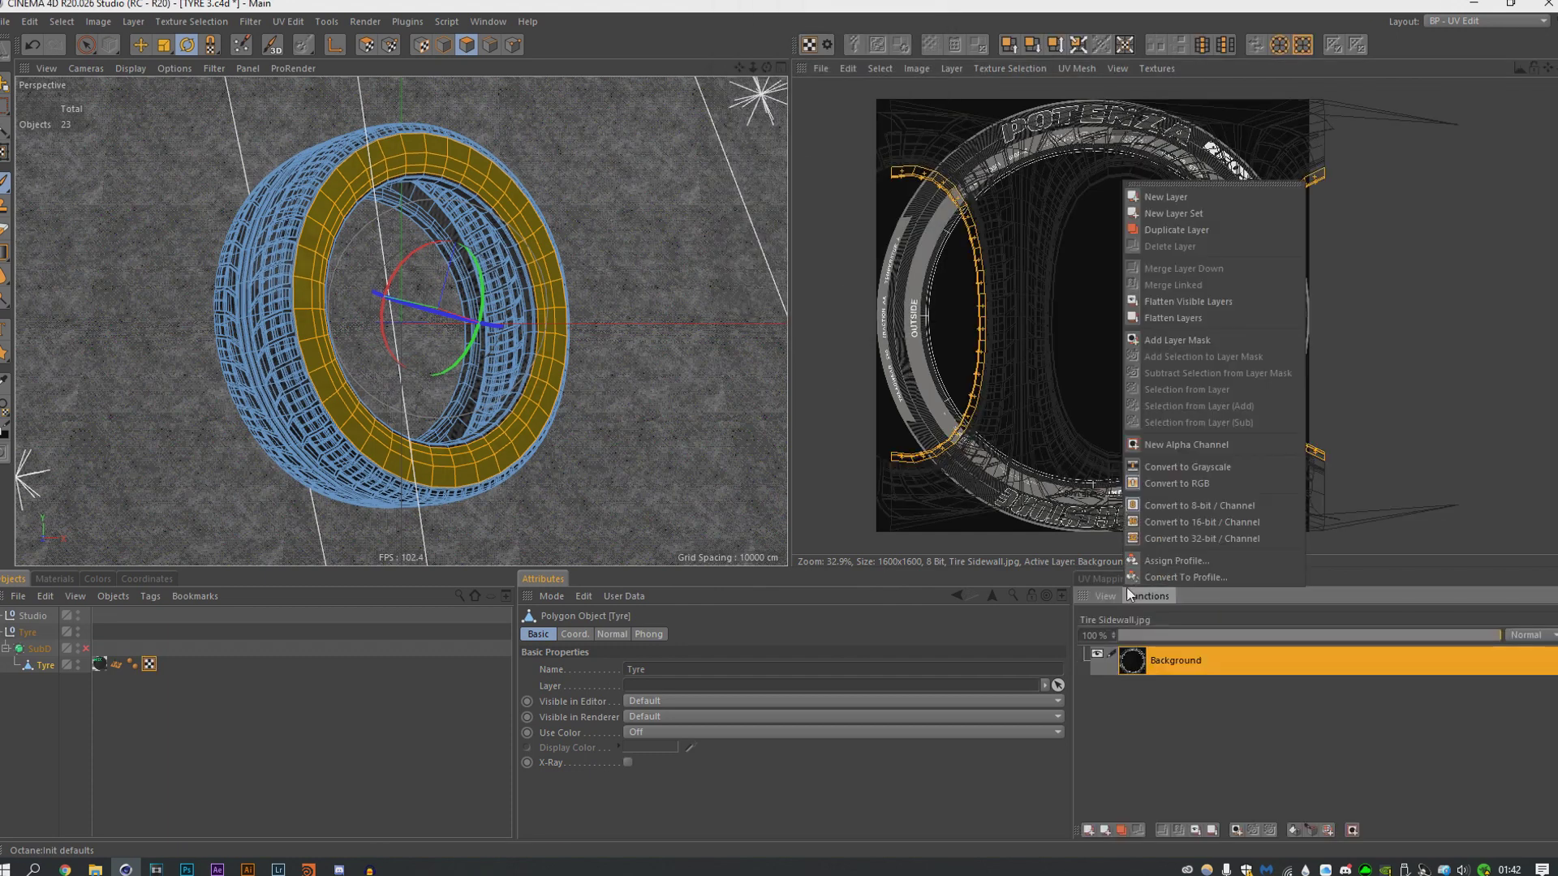
pyautogui.click(1105, 580)
pyautogui.click(1098, 580)
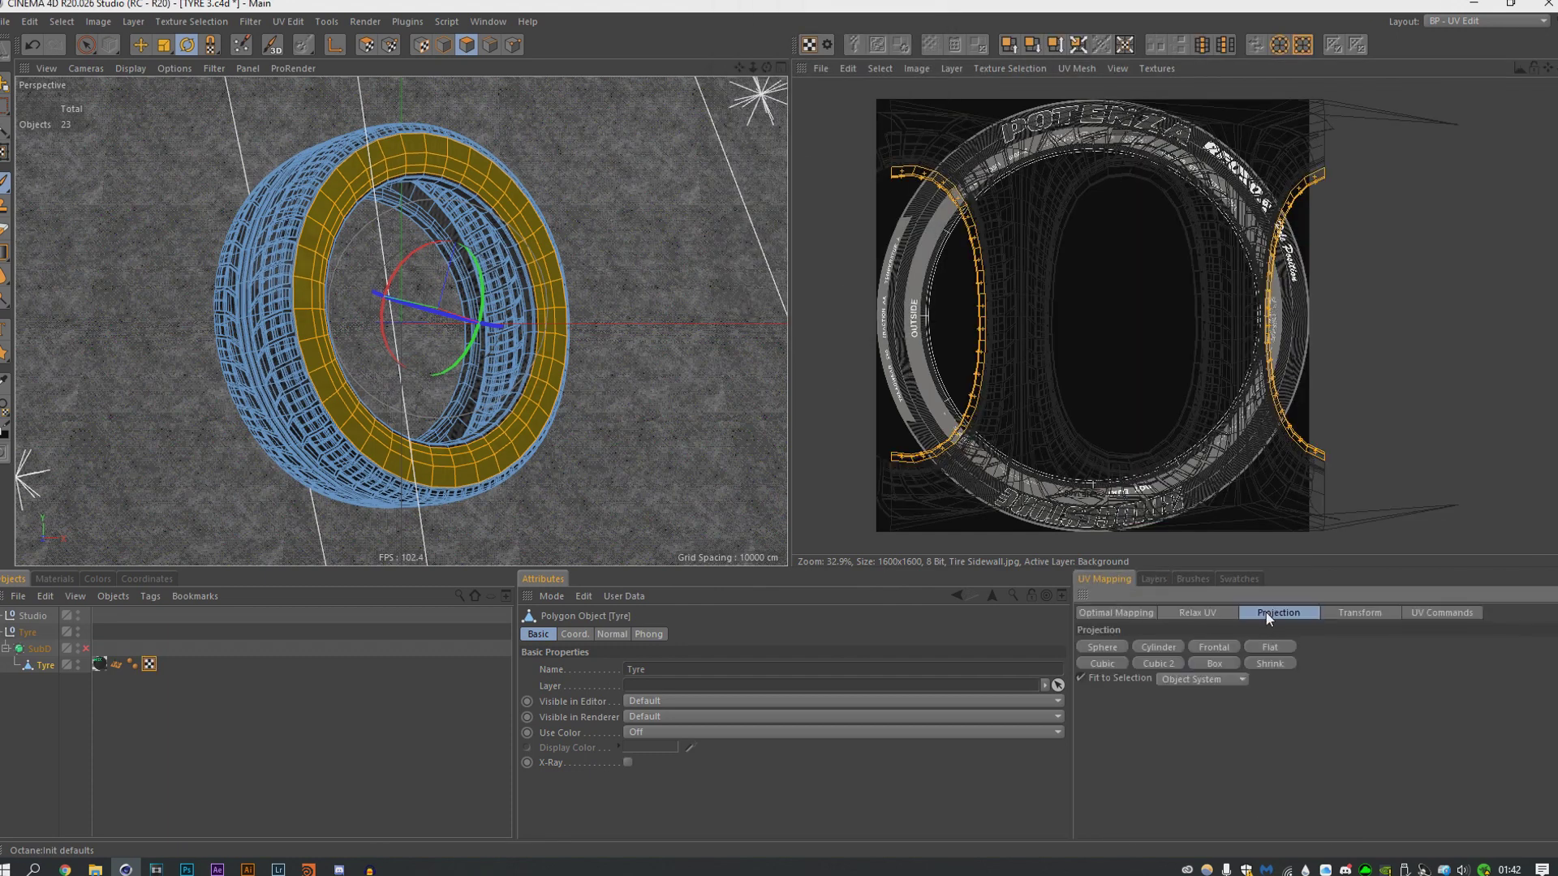
pyautogui.click(1107, 663)
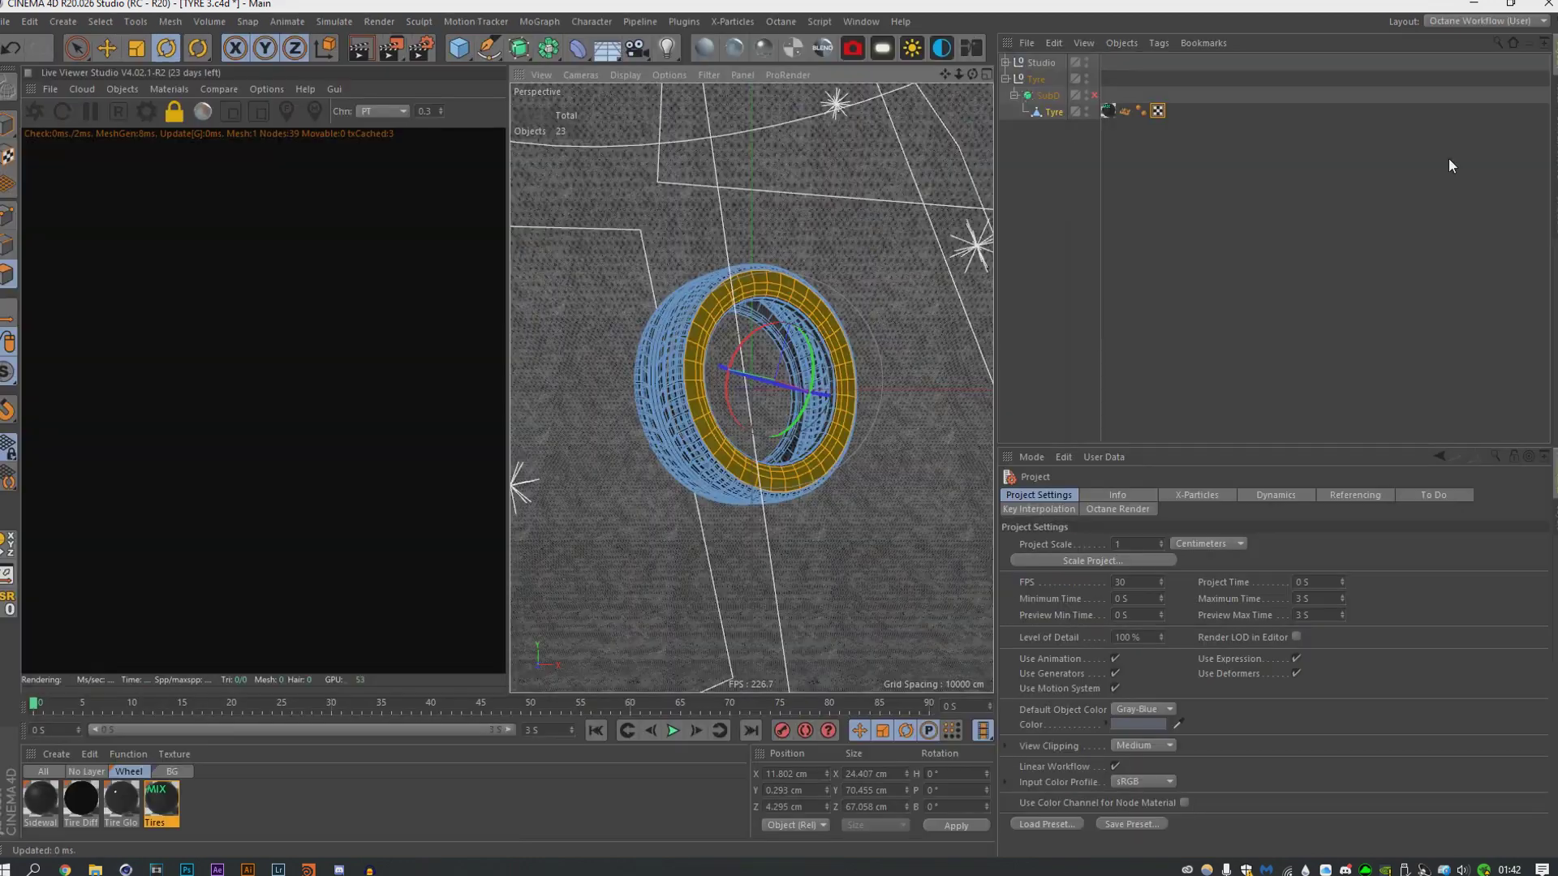
# Step: Restart the Live Viewer, create an OctGlossy material and apply it to the sidewall polygon selection
pyautogui.click(36, 112)
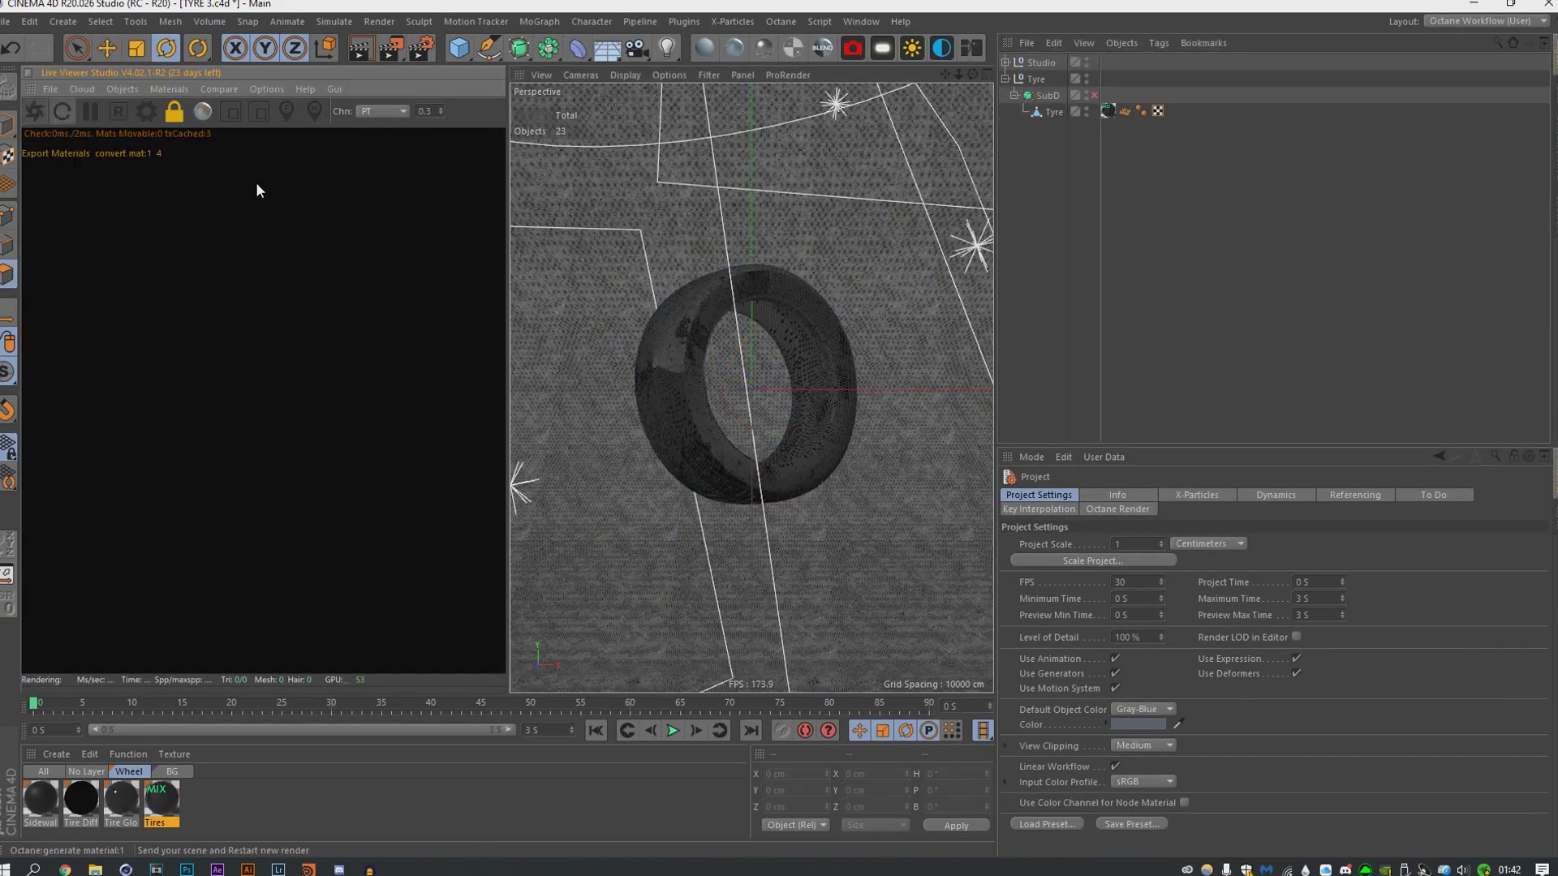
pyautogui.click(735, 52)
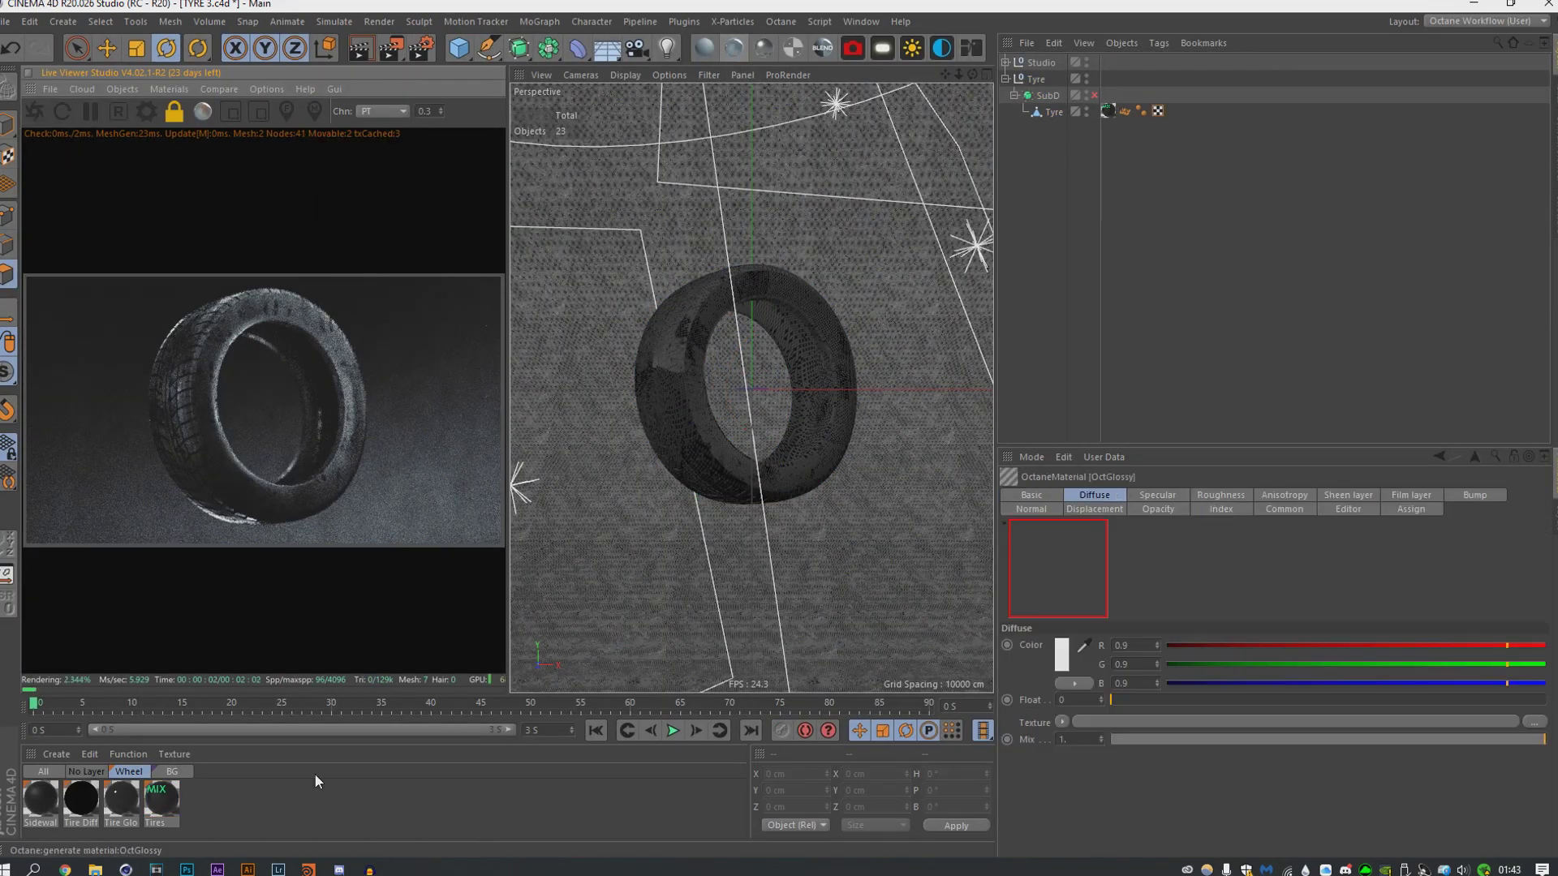
pyautogui.click(86, 771)
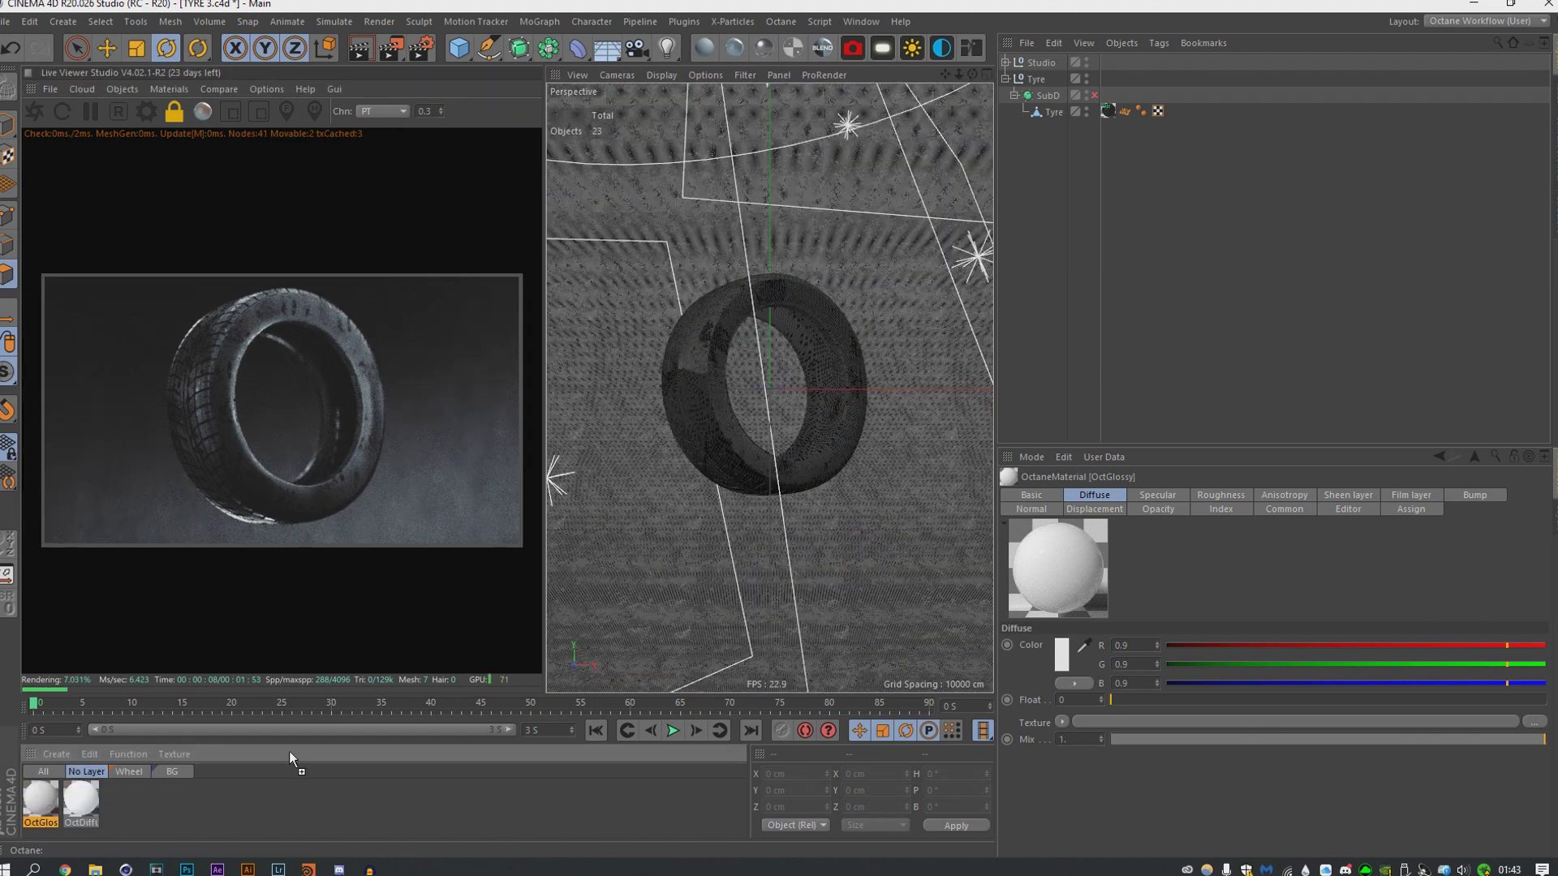
pyautogui.click(769, 315)
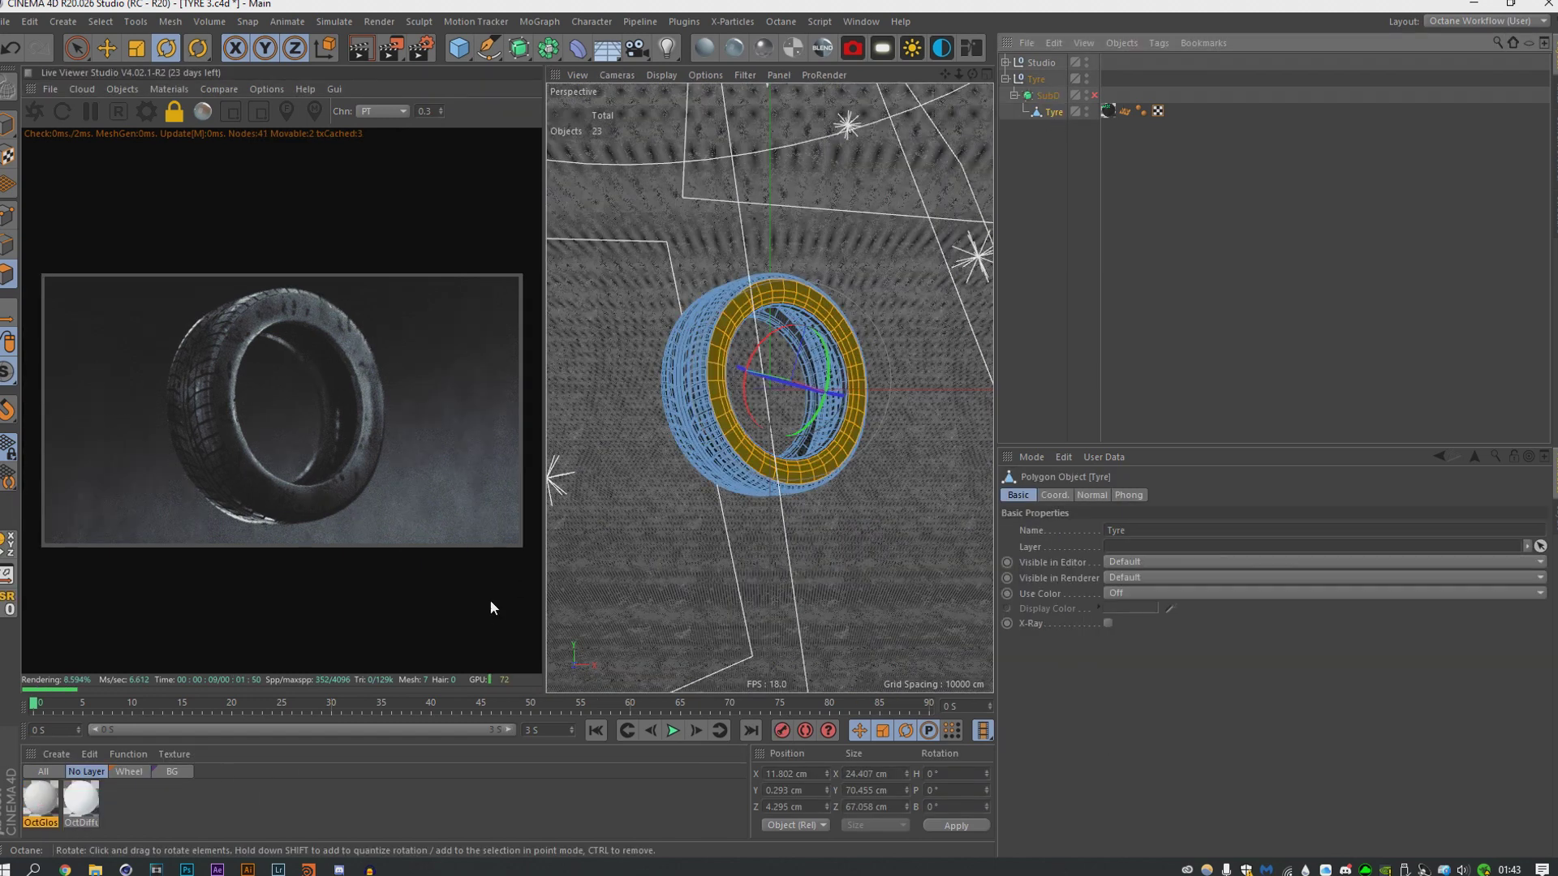
pyautogui.moveTo(768, 314); pyautogui.dragTo(769, 315)
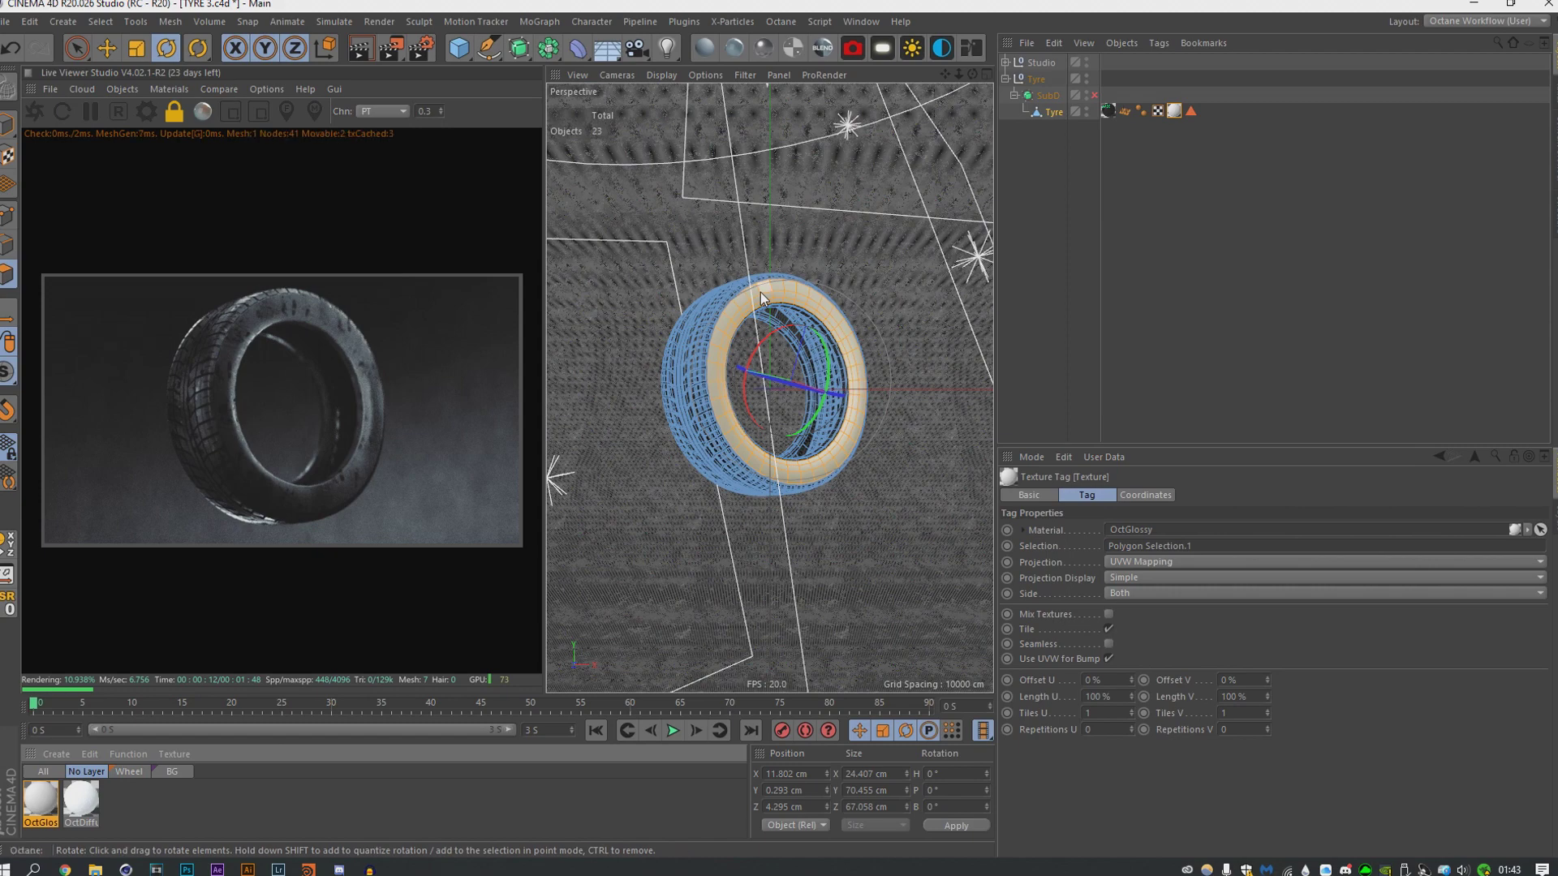
pyautogui.click(971, 57)
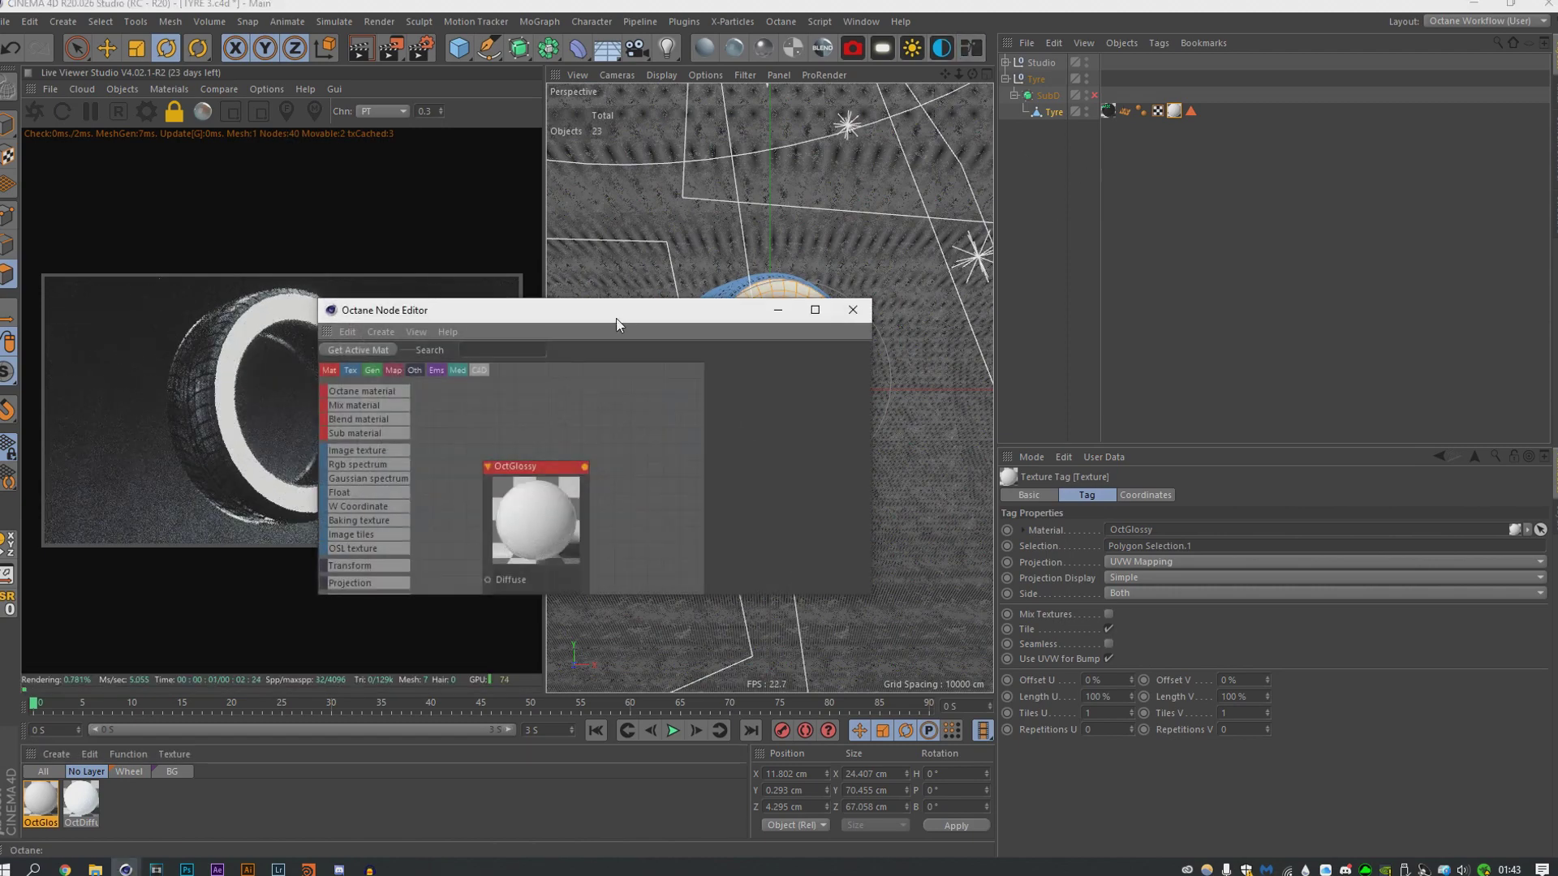
# Step: Add an ImageTexture node loading Tire Sidewall.jpg from the Audi folder
pyautogui.moveTo(1152, 474); pyautogui.dragTo(1362, 828)
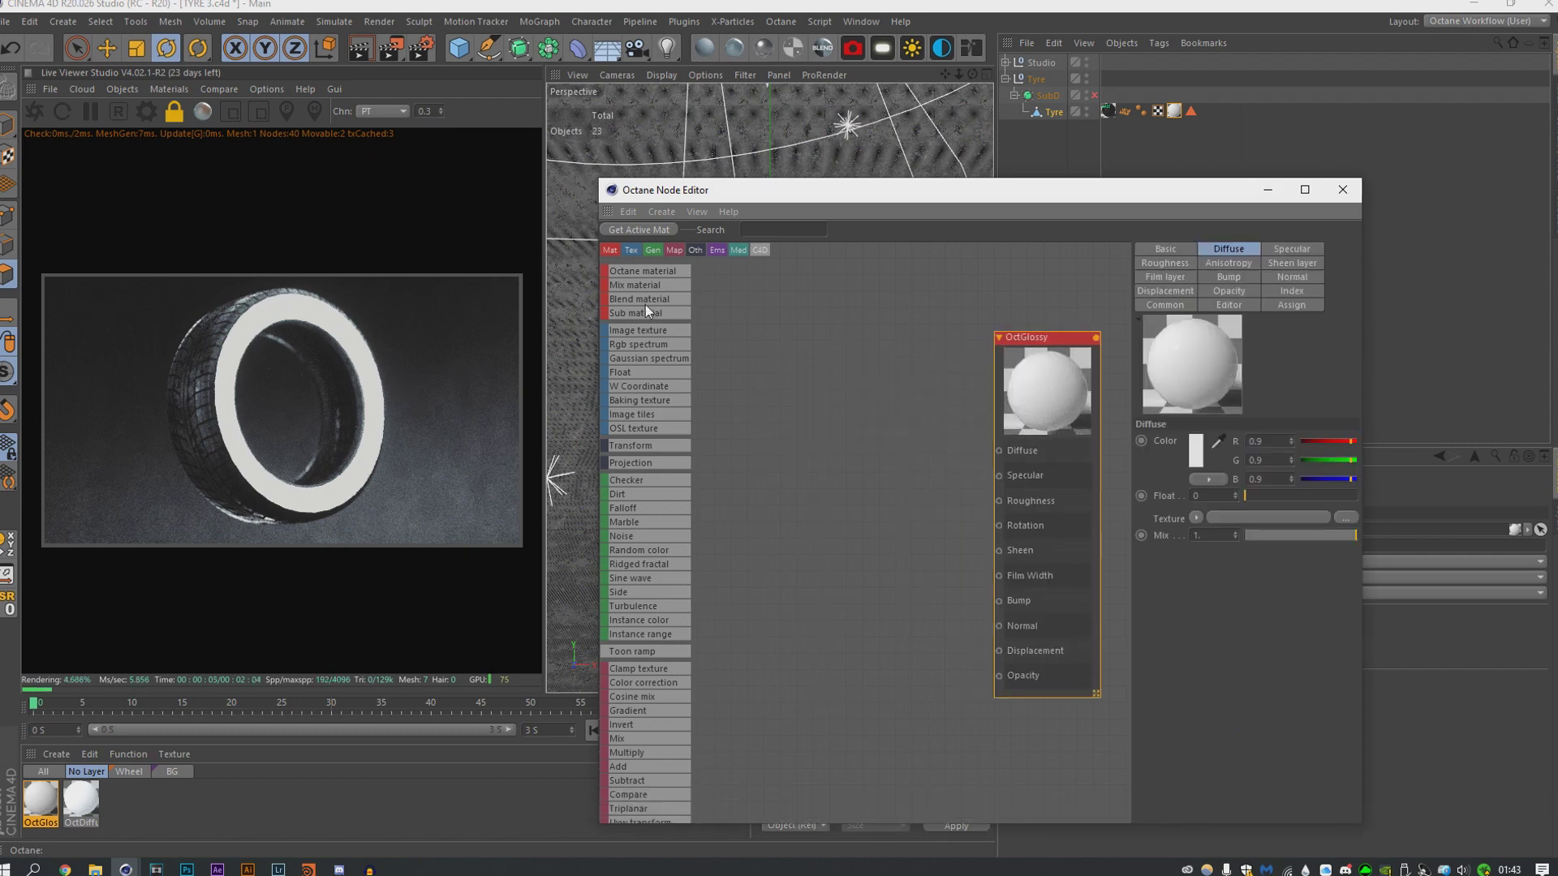
pyautogui.moveTo(656, 337); pyautogui.dragTo(779, 471)
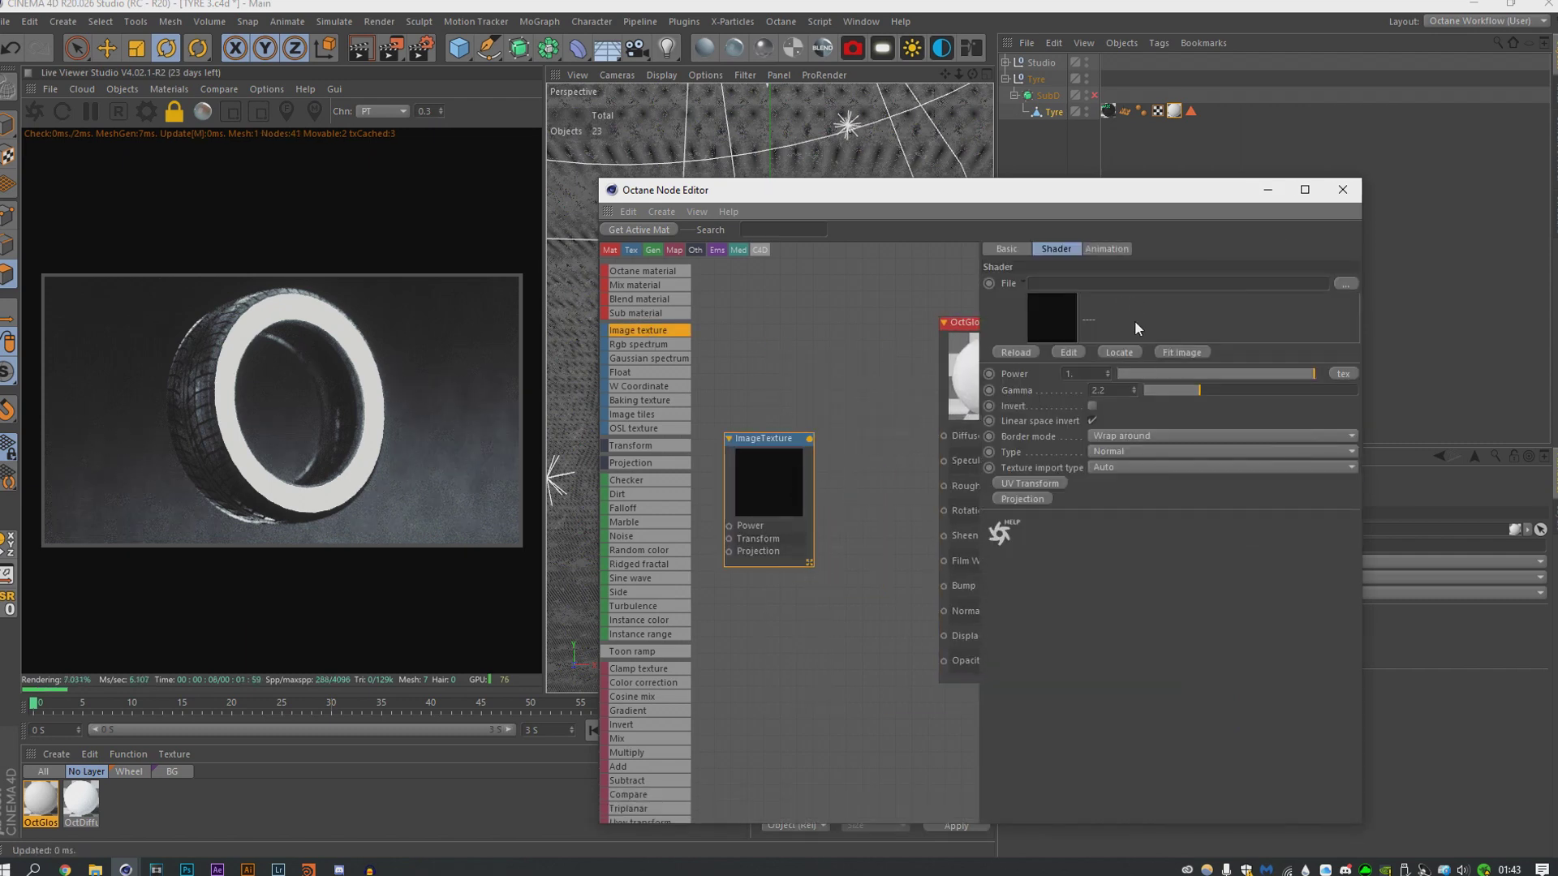
pyautogui.click(1347, 284)
pyautogui.doubleClick(797, 405)
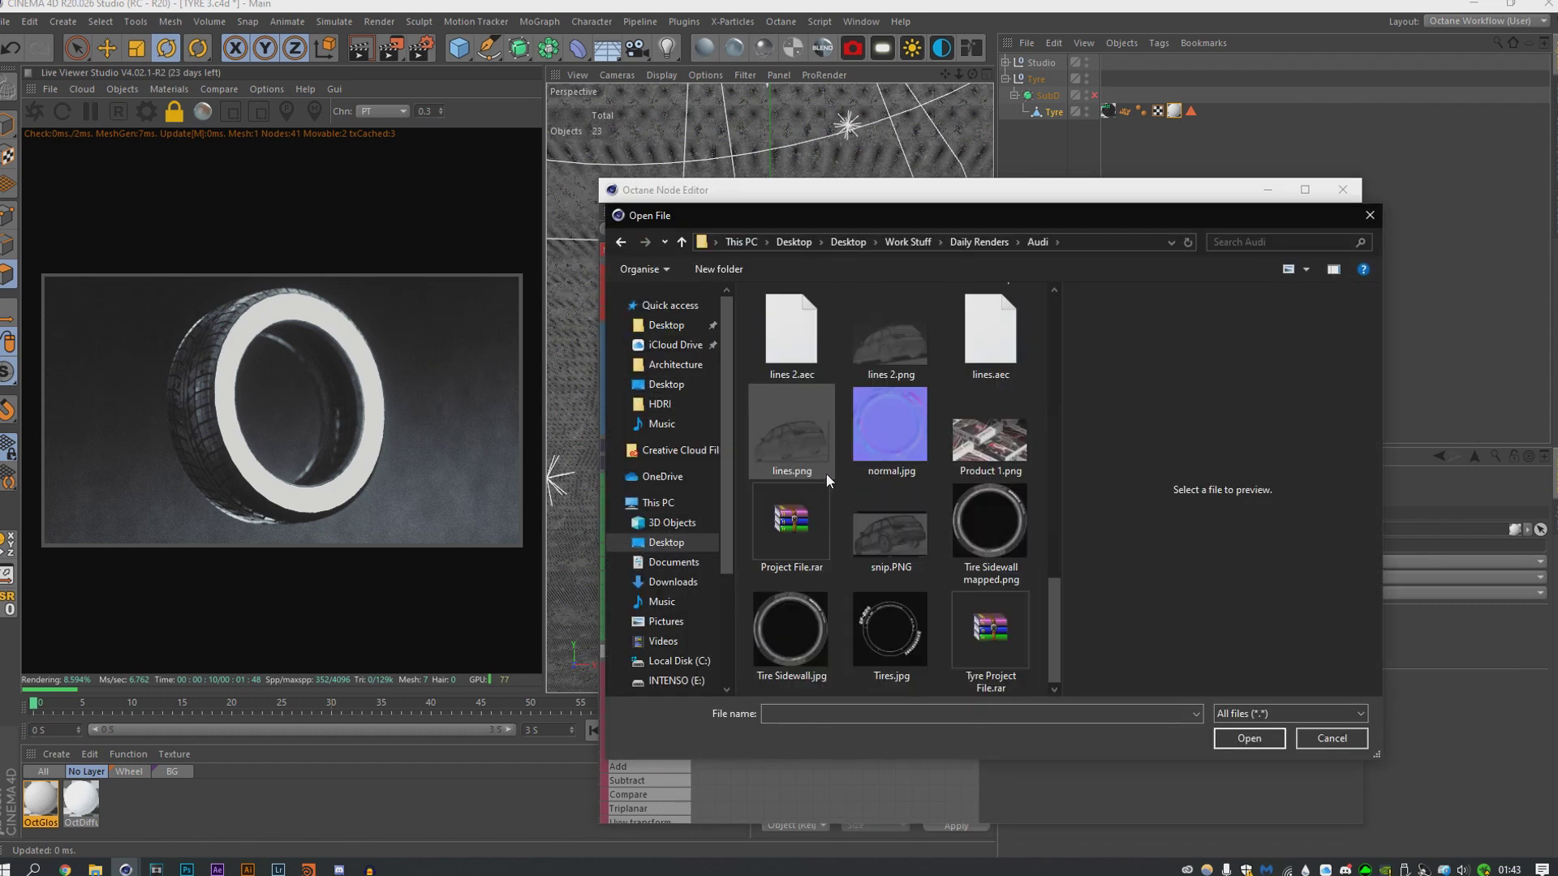
pyautogui.click(791, 633)
pyautogui.click(1250, 739)
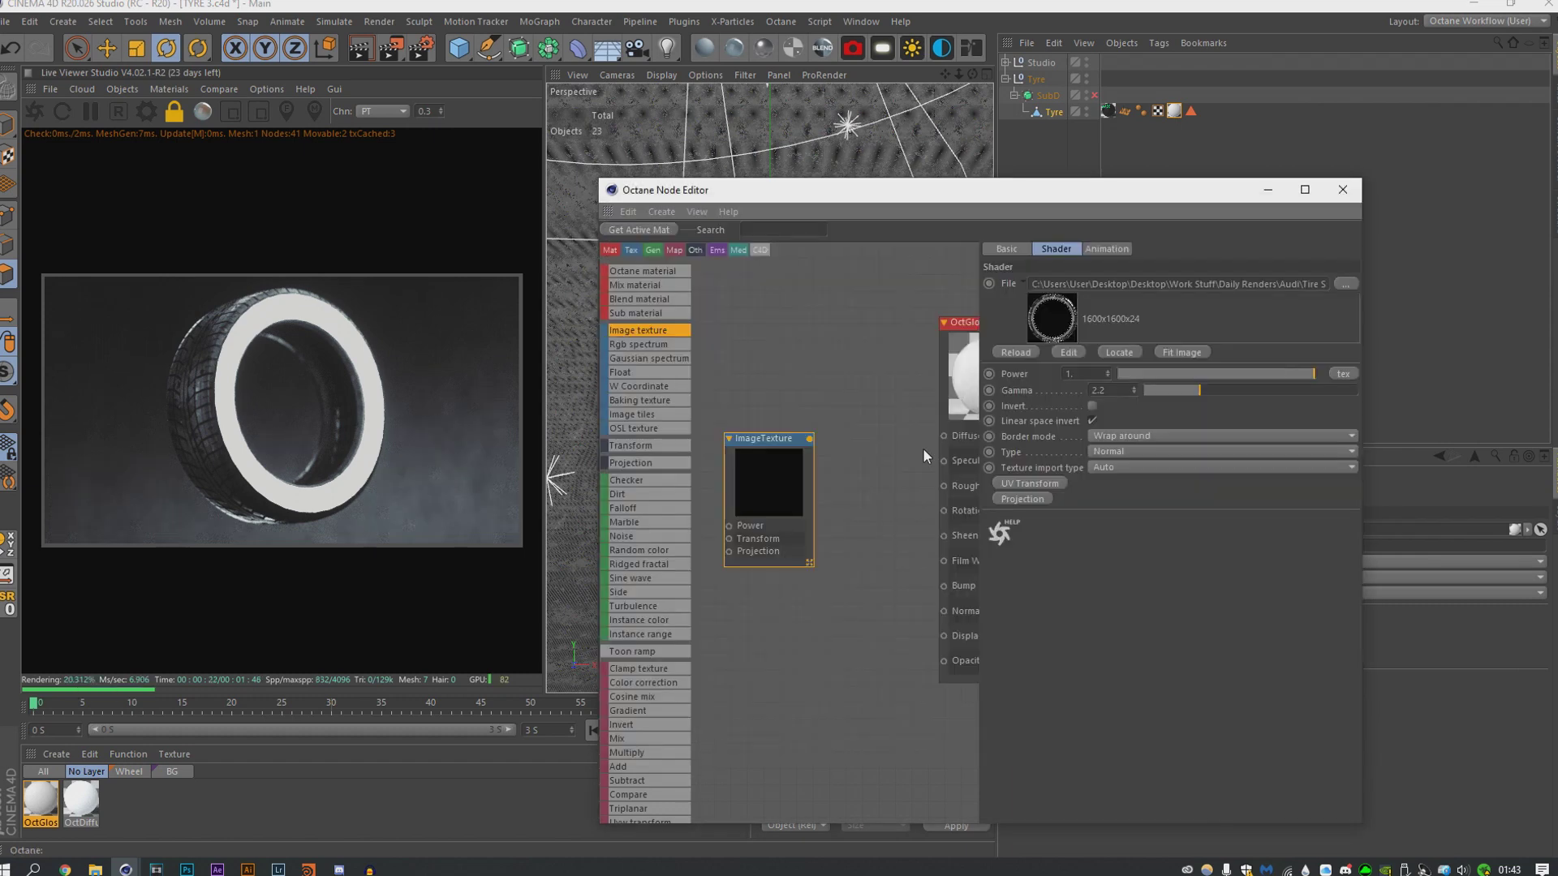
# Step: Darken OctGlossy's diffuse to near-black, wire the texture into Bump, and add a UV transform
pyautogui.click(965, 349)
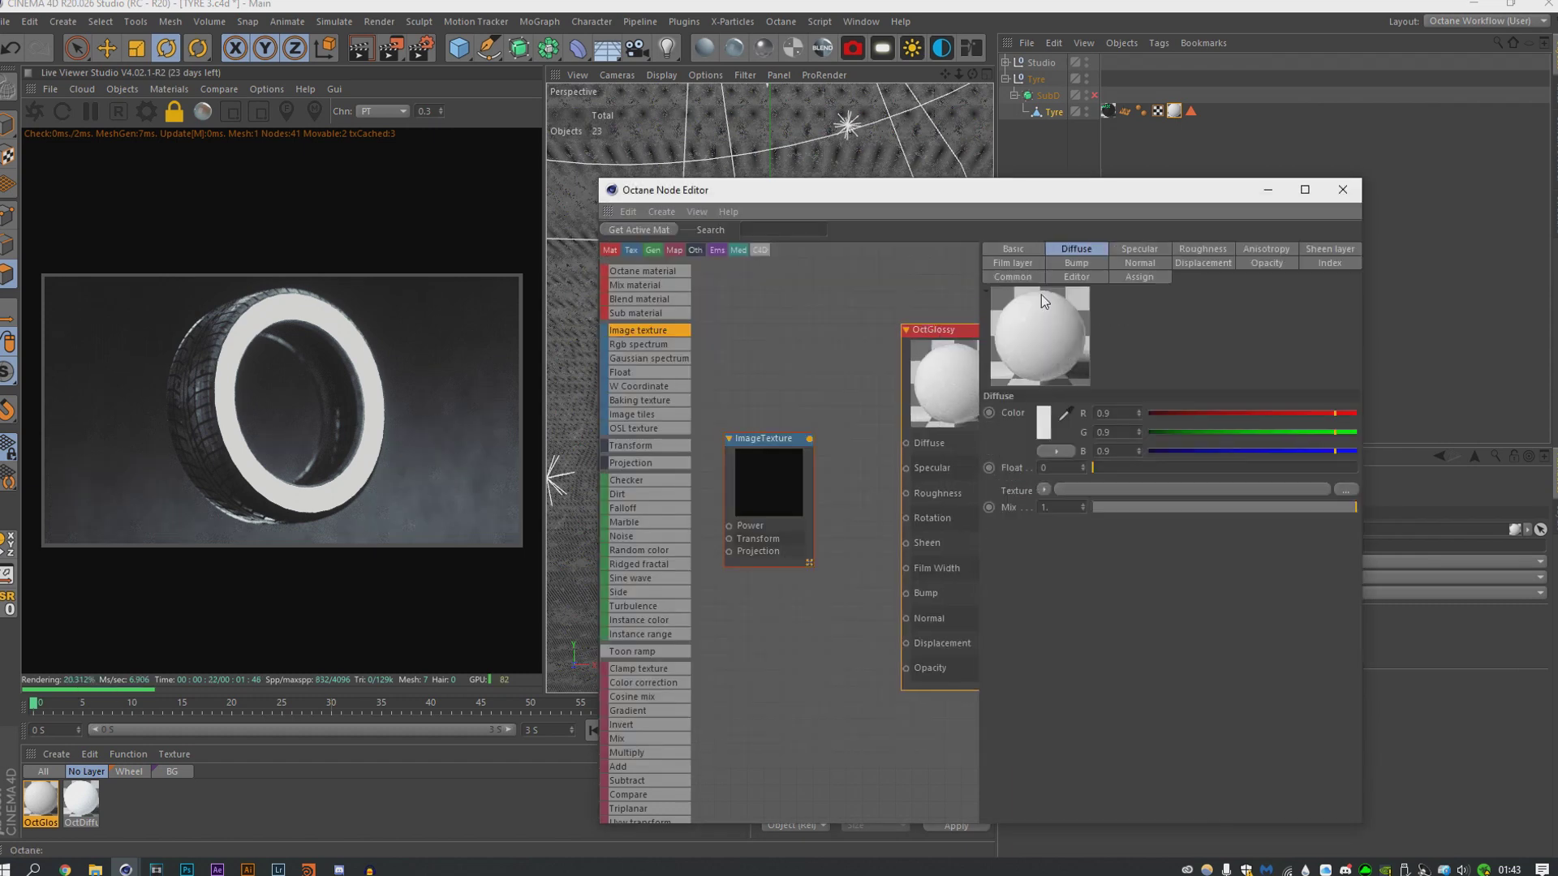
pyautogui.click(1042, 420)
pyautogui.click(950, 451)
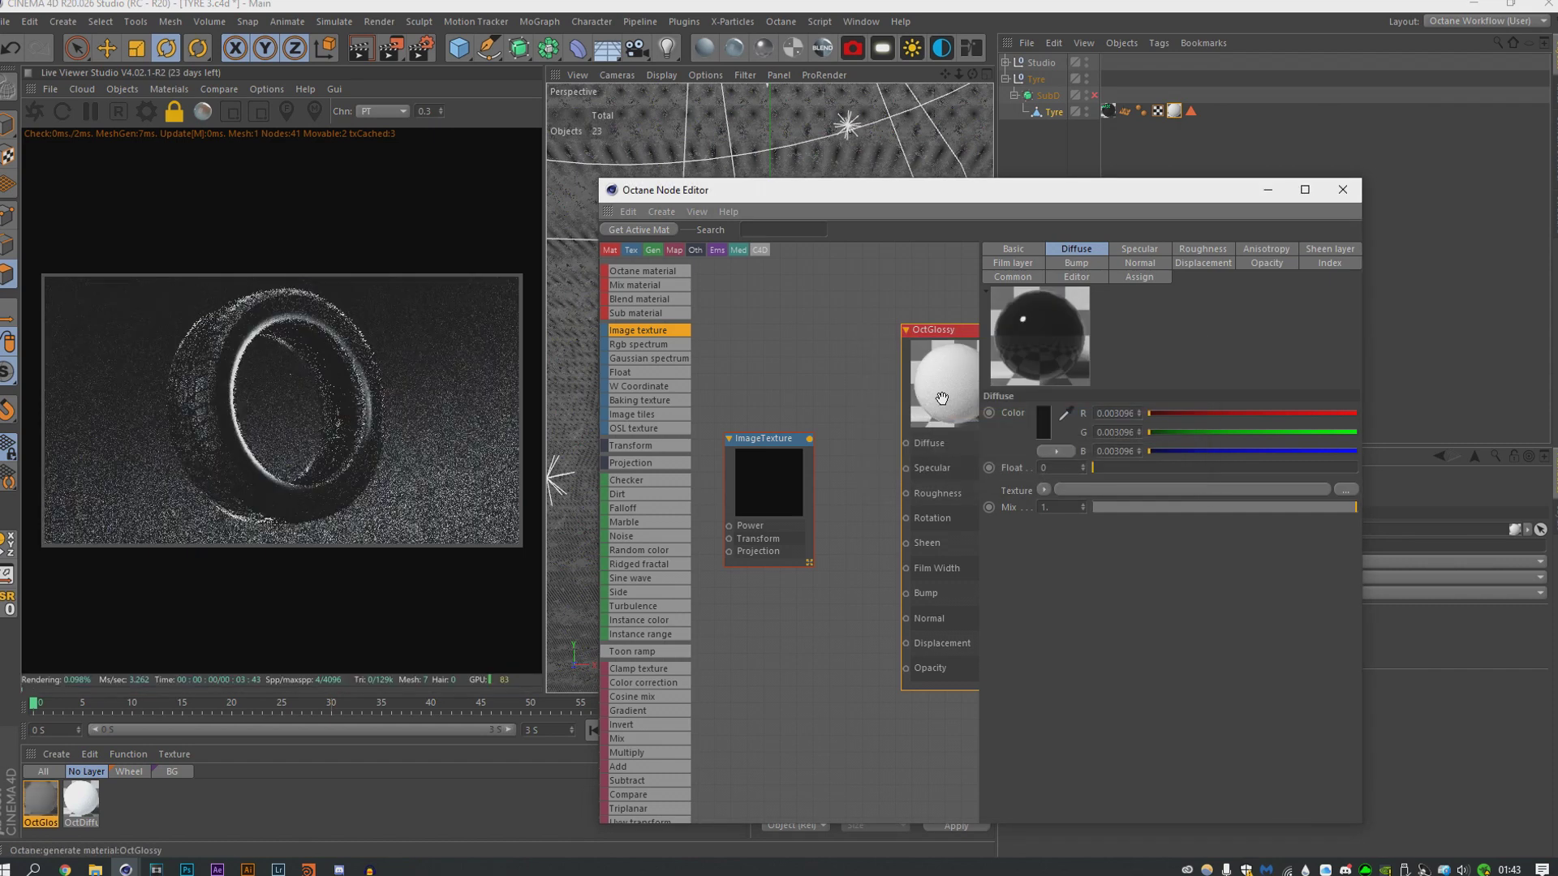
pyautogui.moveTo(942, 398); pyautogui.dragTo(925, 385)
pyautogui.moveTo(786, 464); pyautogui.dragTo(889, 578)
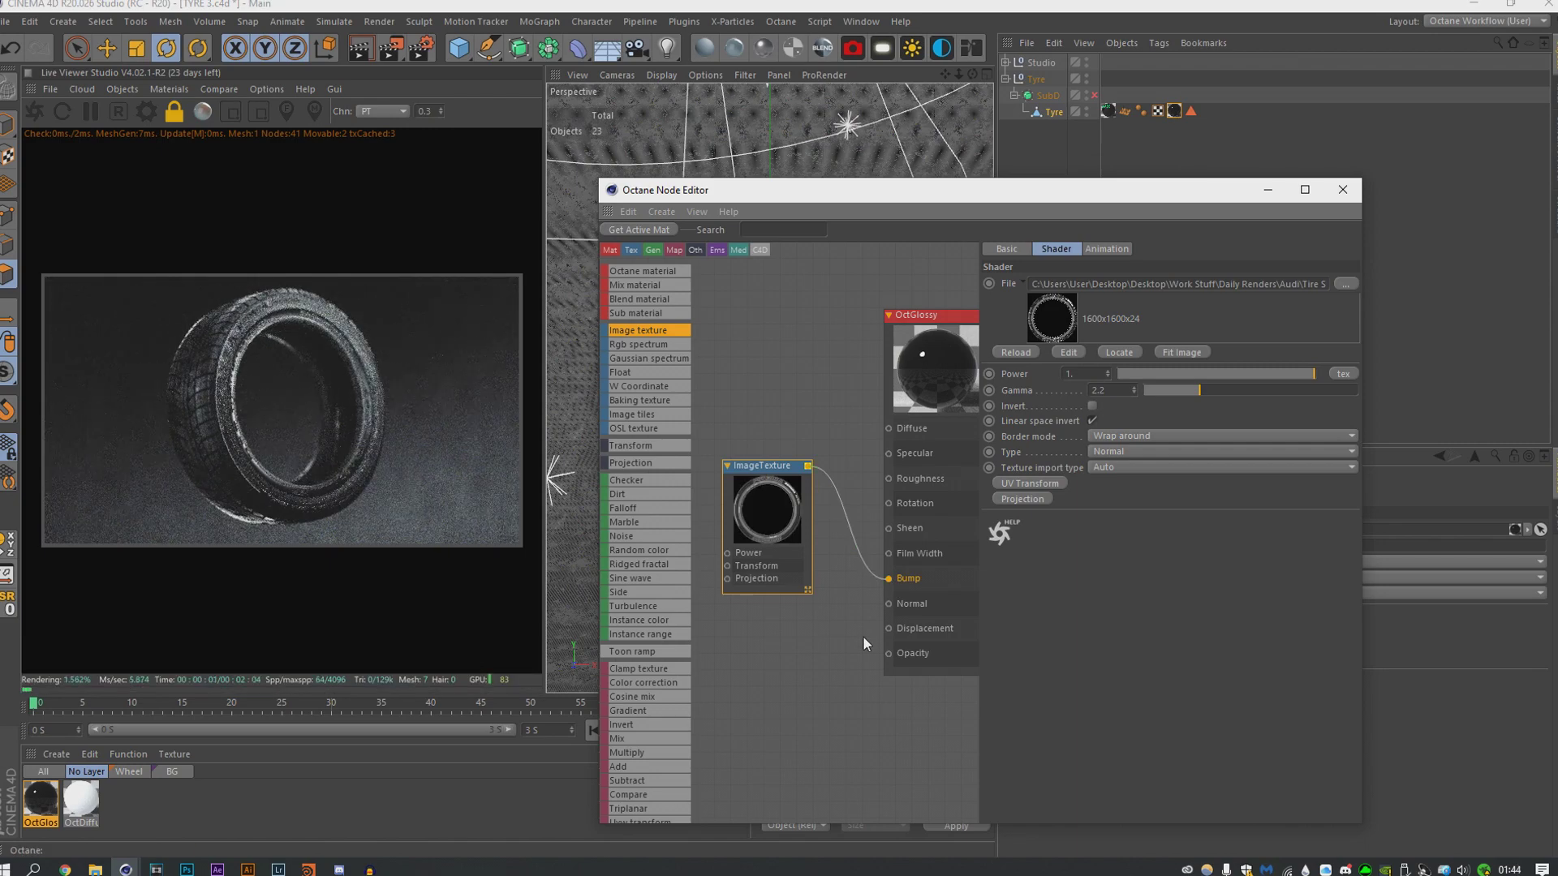
pyautogui.click(1045, 484)
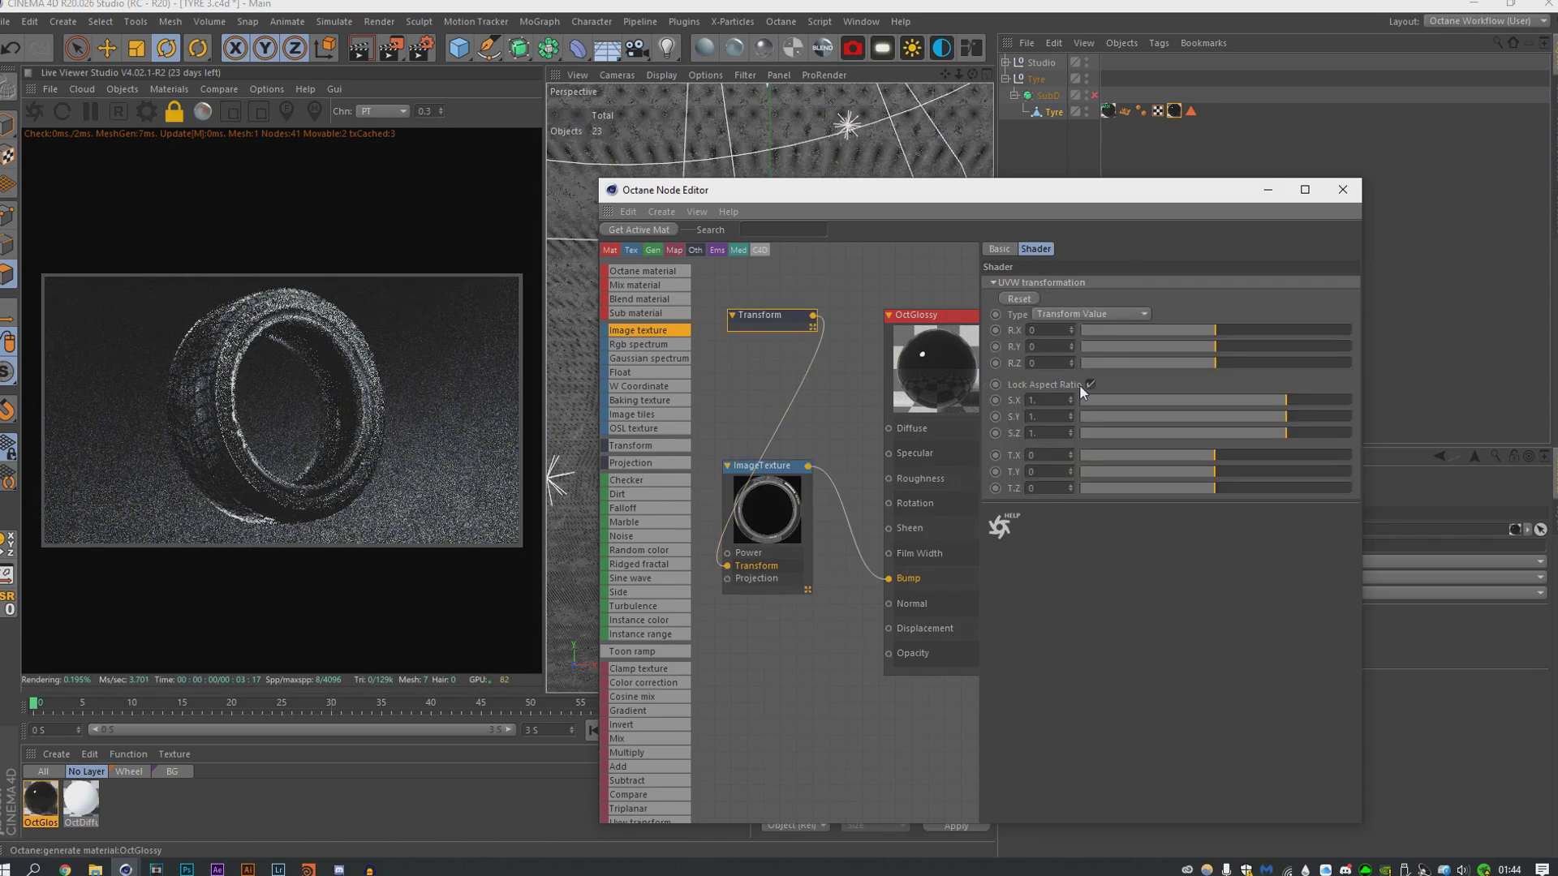
# Step: Scale the sidewall texture to 0.99 and also feed it into the Diffuse channel
pyautogui.moveTo(1071, 401); pyautogui.dragTo(1070, 404)
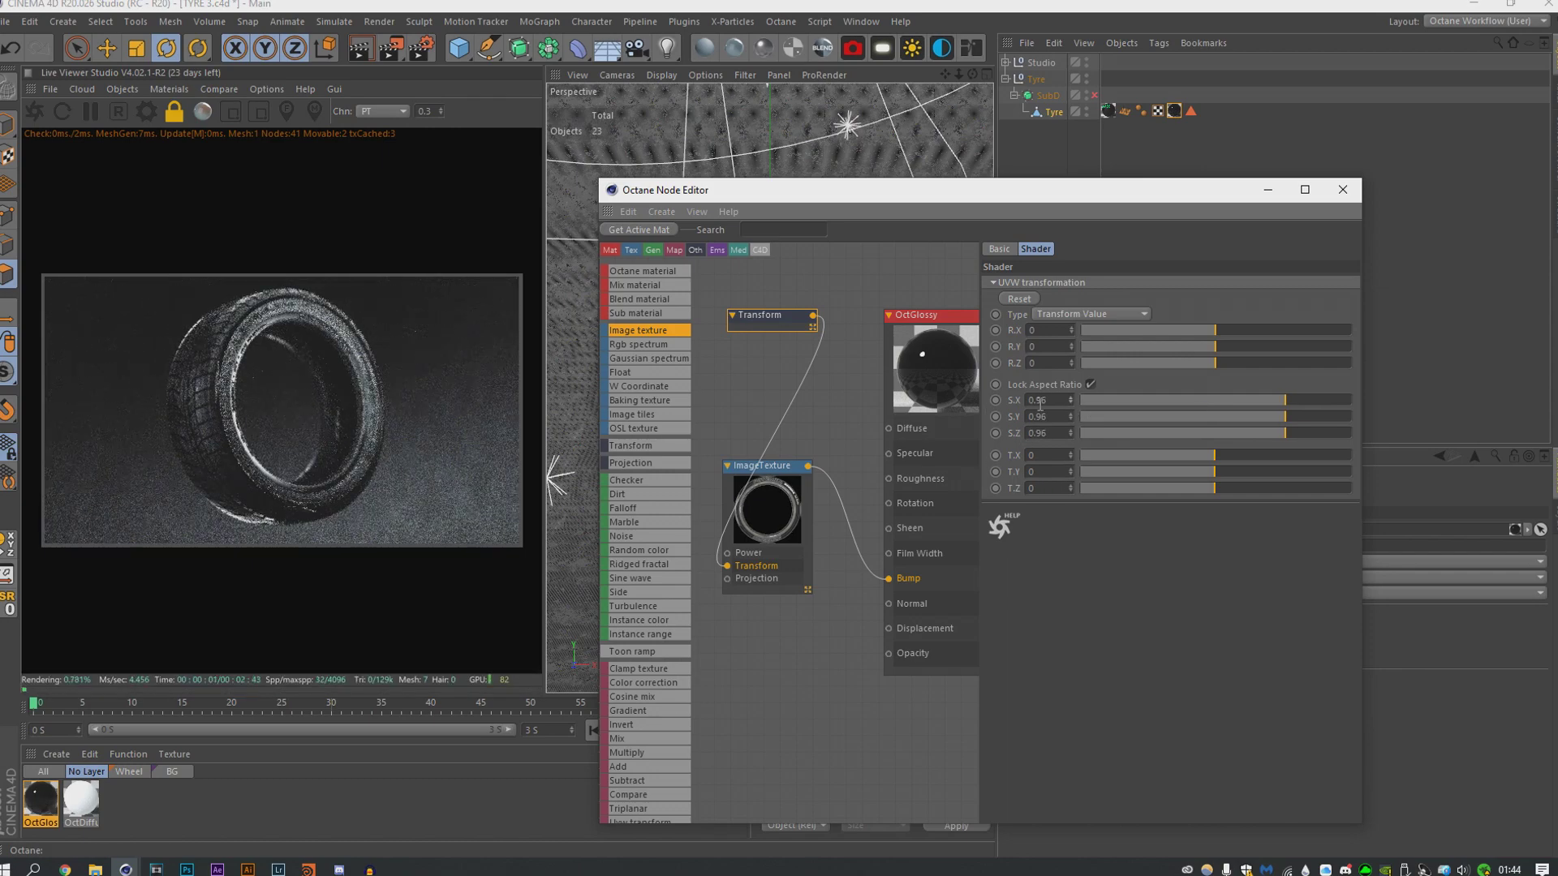
pyautogui.moveTo(1071, 400); pyautogui.dragTo(1071, 398)
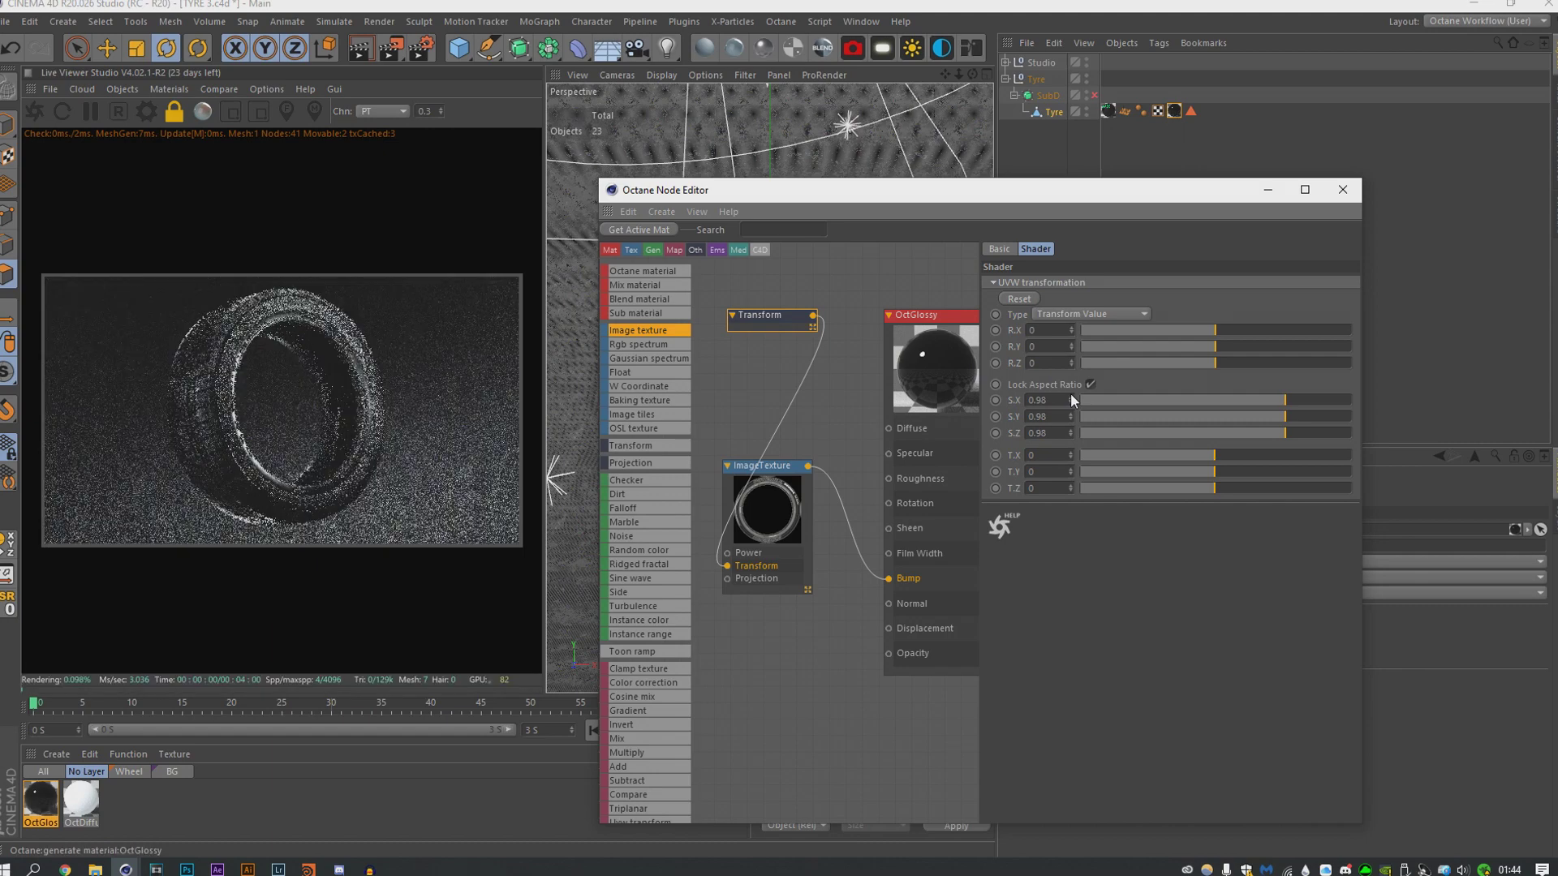
pyautogui.click(1071, 398)
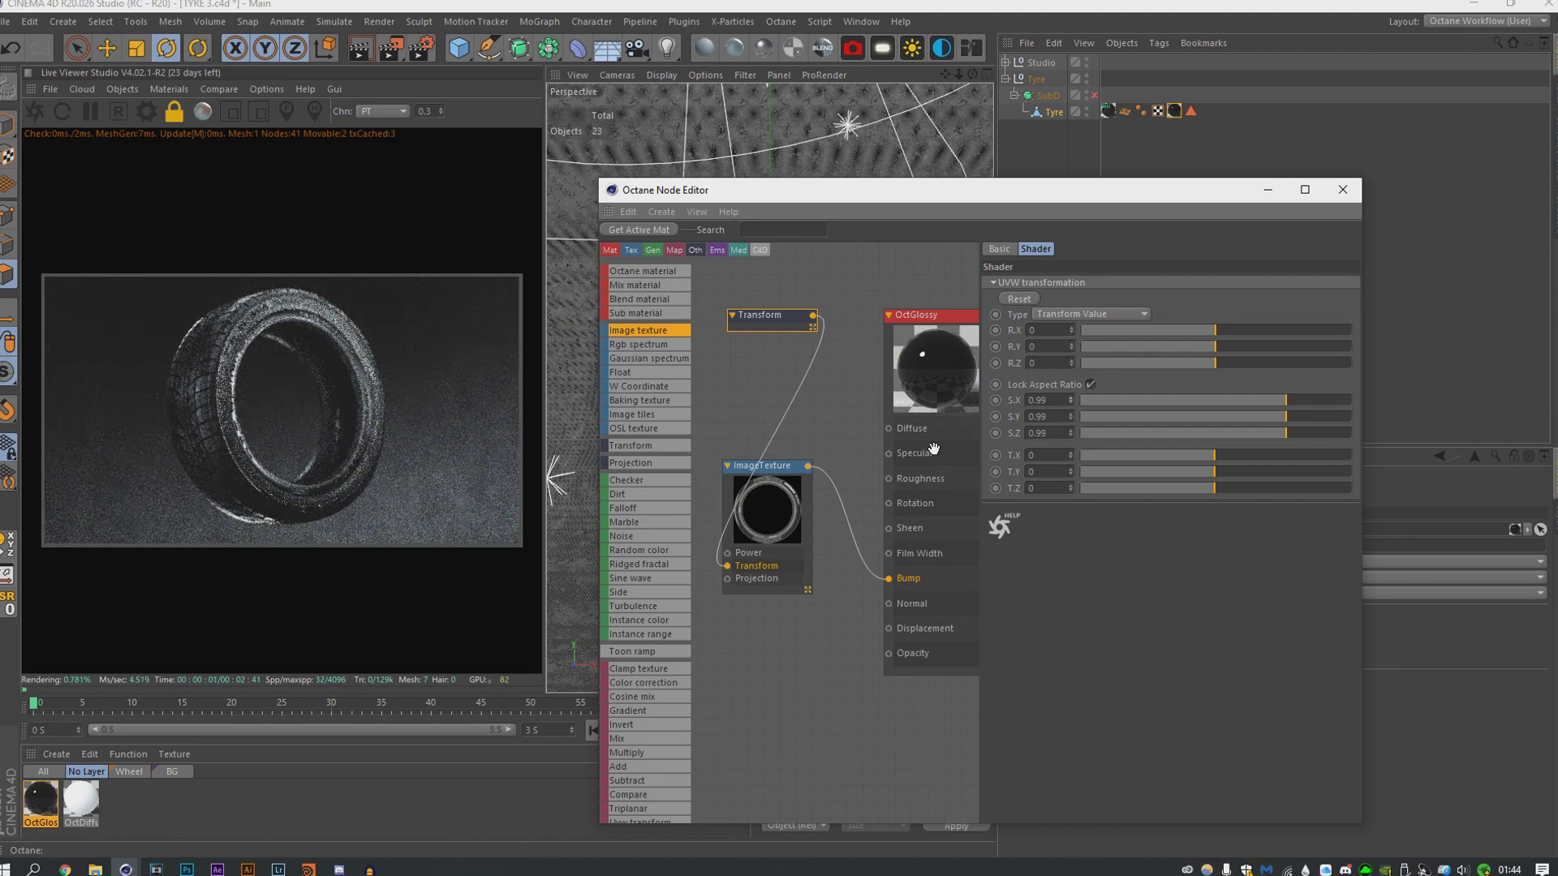
pyautogui.moveTo(808, 466); pyautogui.dragTo(888, 429)
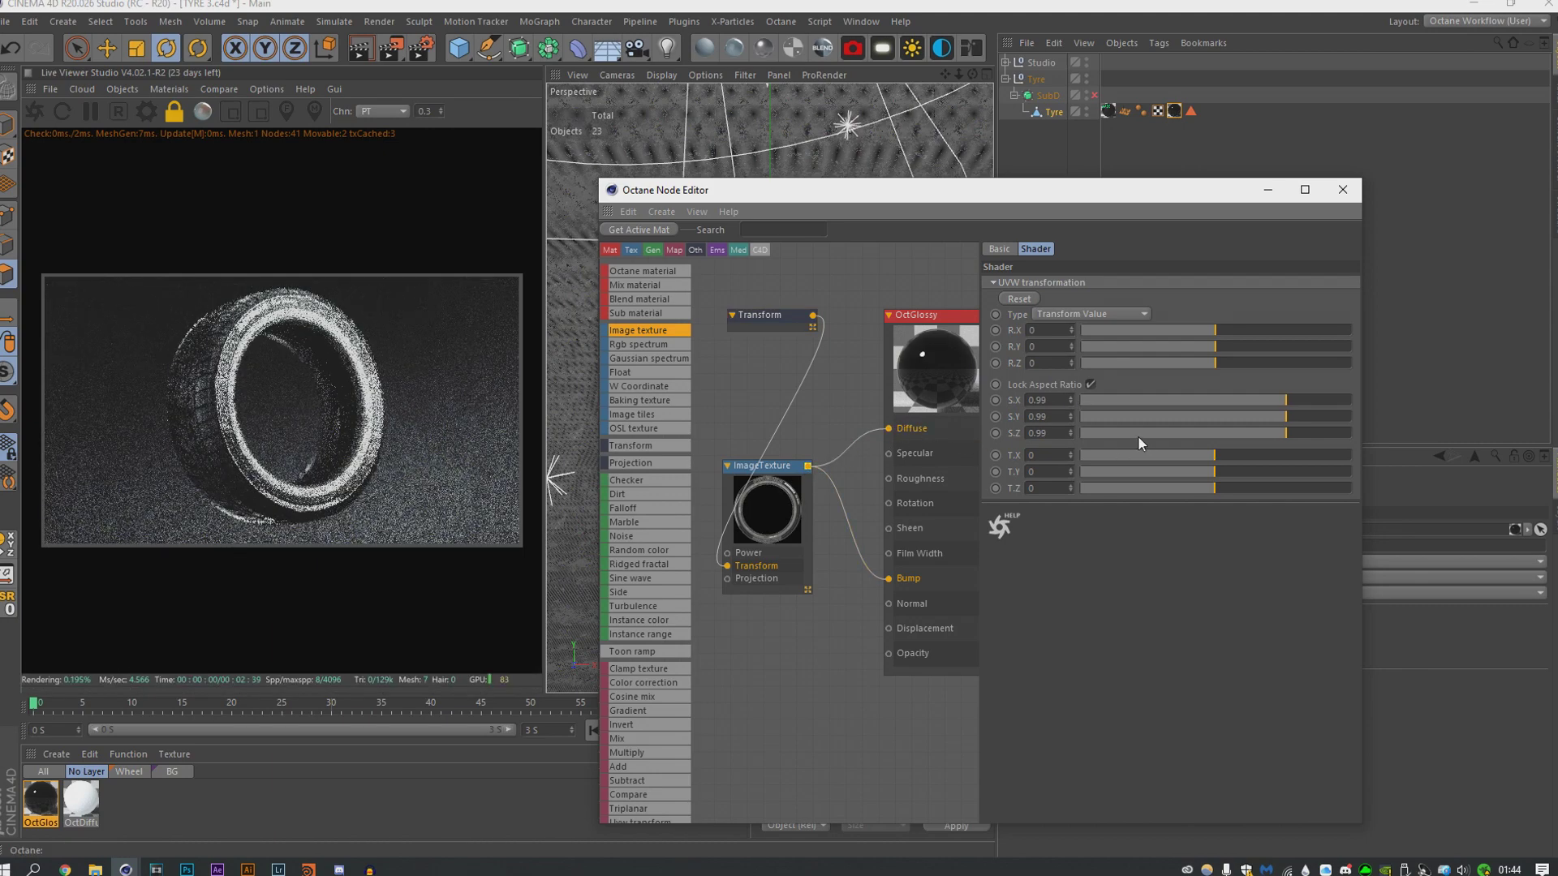
pyautogui.moveTo(787, 470); pyautogui.dragTo(772, 566)
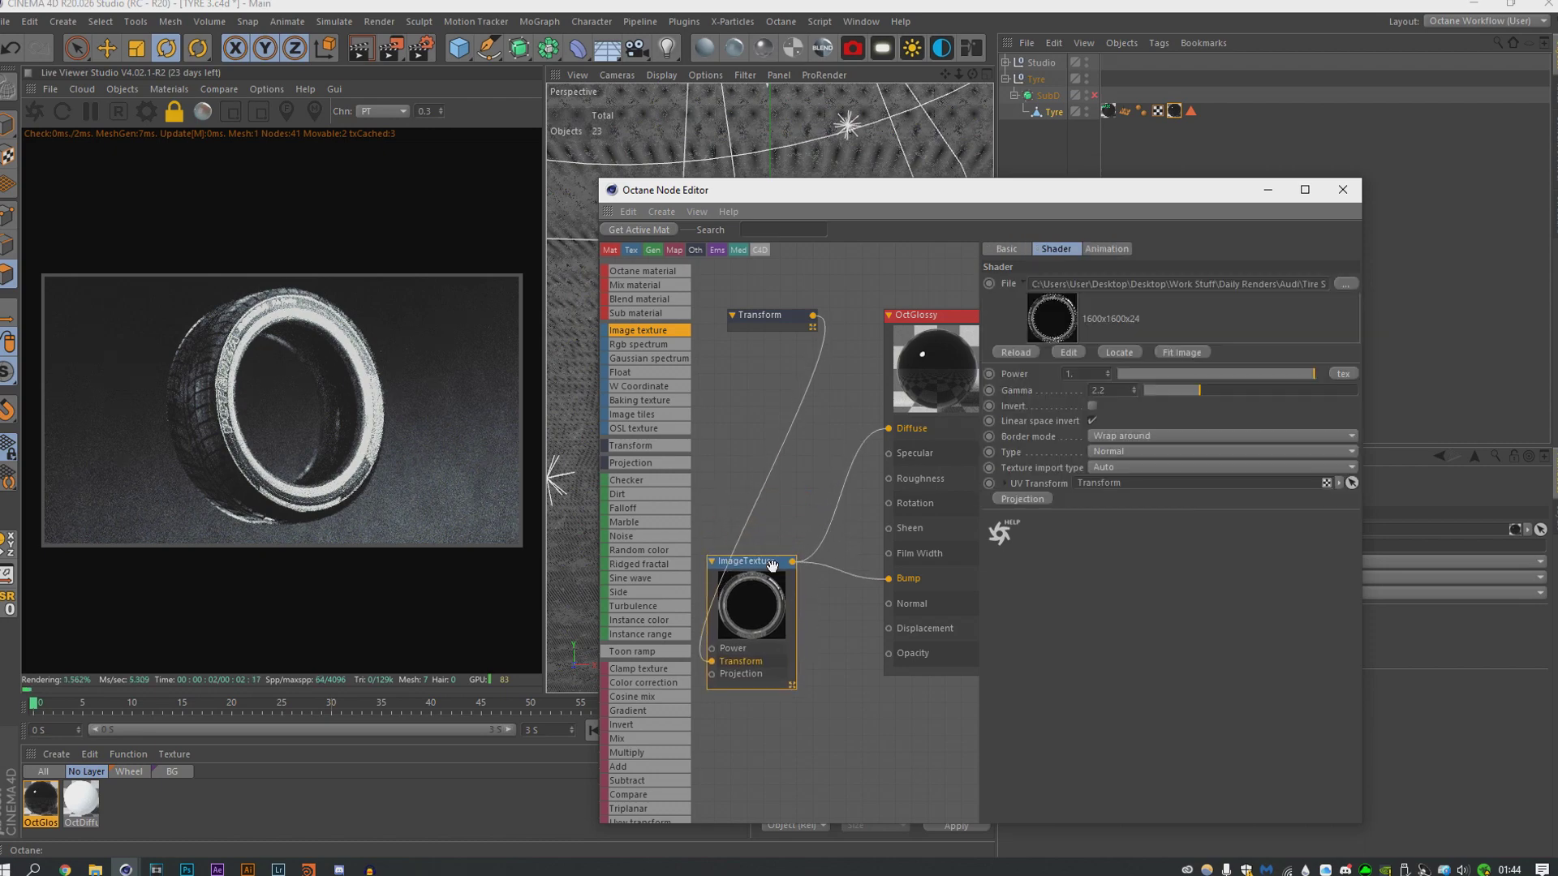
# Step: Set the glossy material's specular to 0.31875 and roughness to 0.503125
pyautogui.click(933, 454)
pyautogui.moveTo(1194, 468)
pyautogui.mouseDown()
pyautogui.moveTo(1180, 467)
pyautogui.moveTo(1226, 467)
pyautogui.mouseUp()
pyautogui.click(1202, 248)
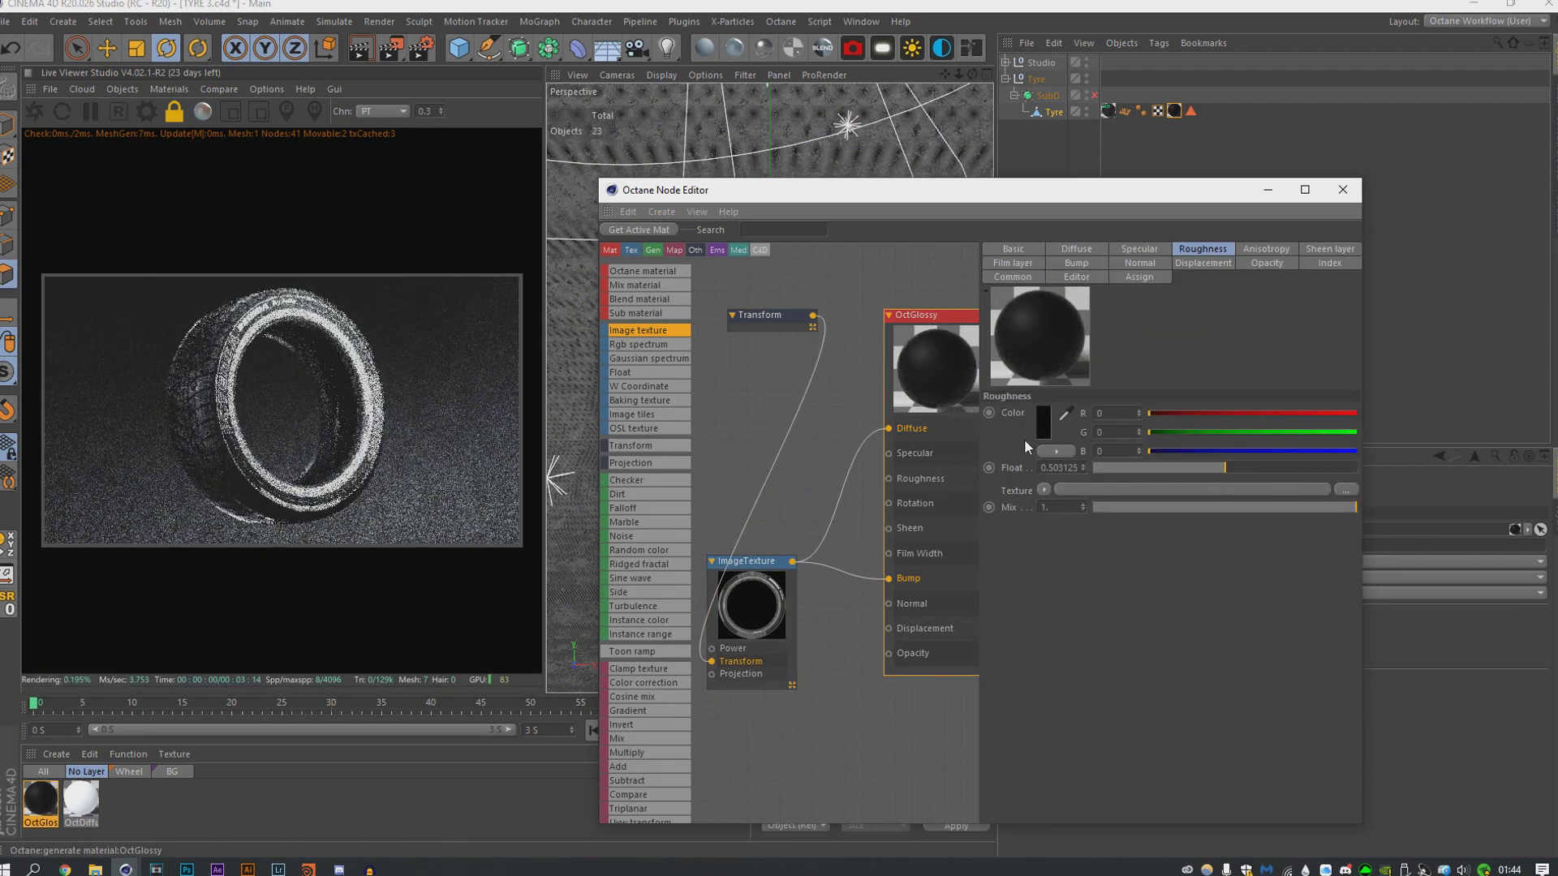
# Step: Insert a Color Correction node before Diffuse, raising gamma, contrast to about 4.24, and lowering brightness
pyautogui.moveTo(645, 682); pyautogui.dragTo(817, 578)
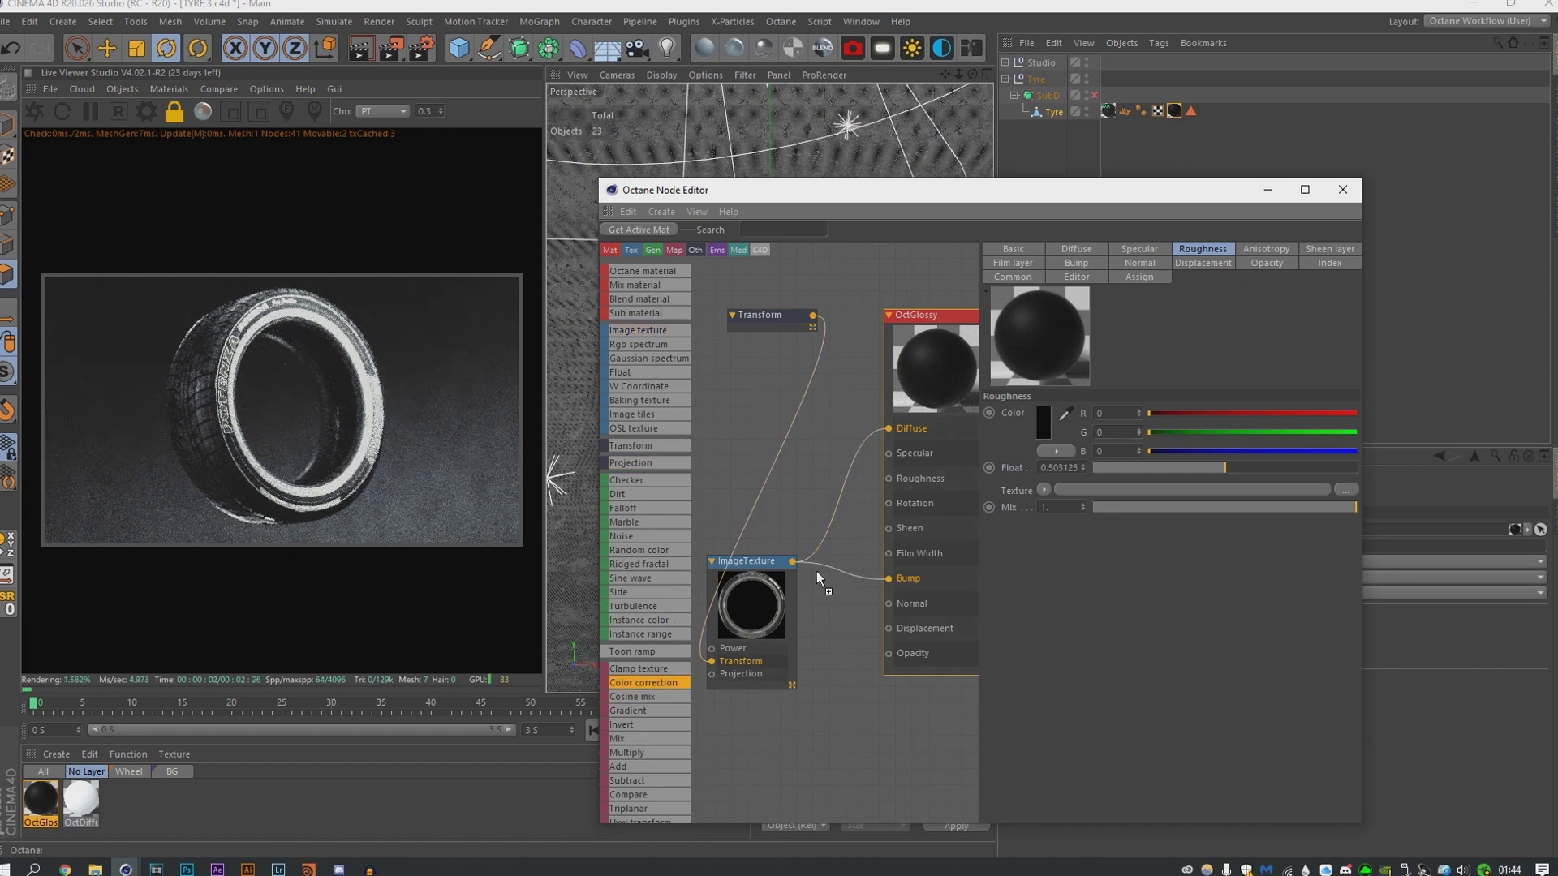
pyautogui.moveTo(839, 495); pyautogui.dragTo(837, 499)
pyautogui.click(836, 503)
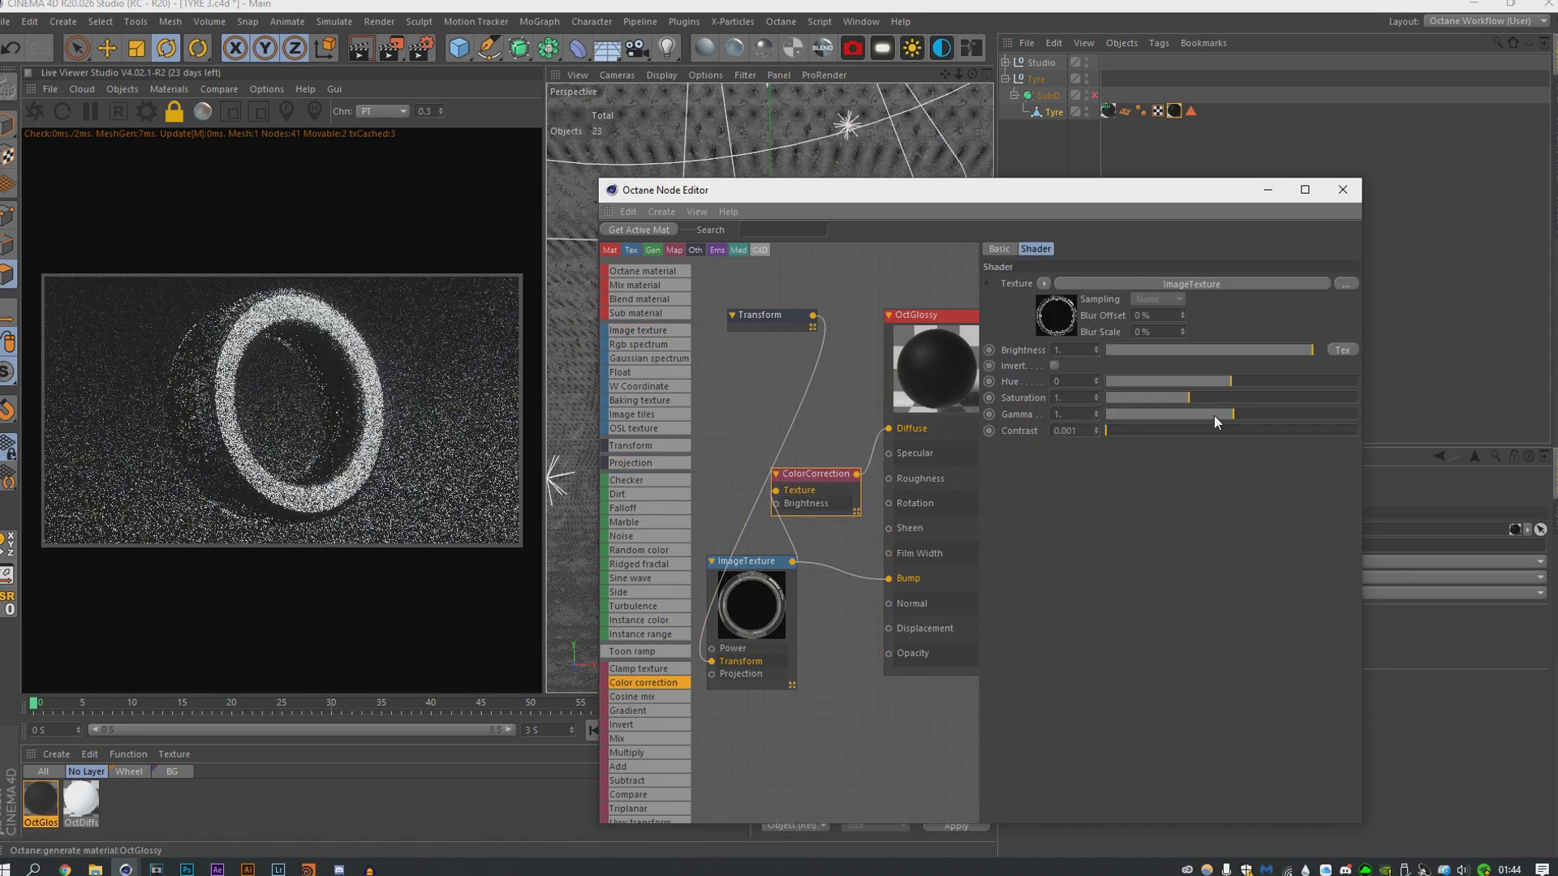
pyautogui.moveTo(1214, 415); pyautogui.dragTo(1256, 411)
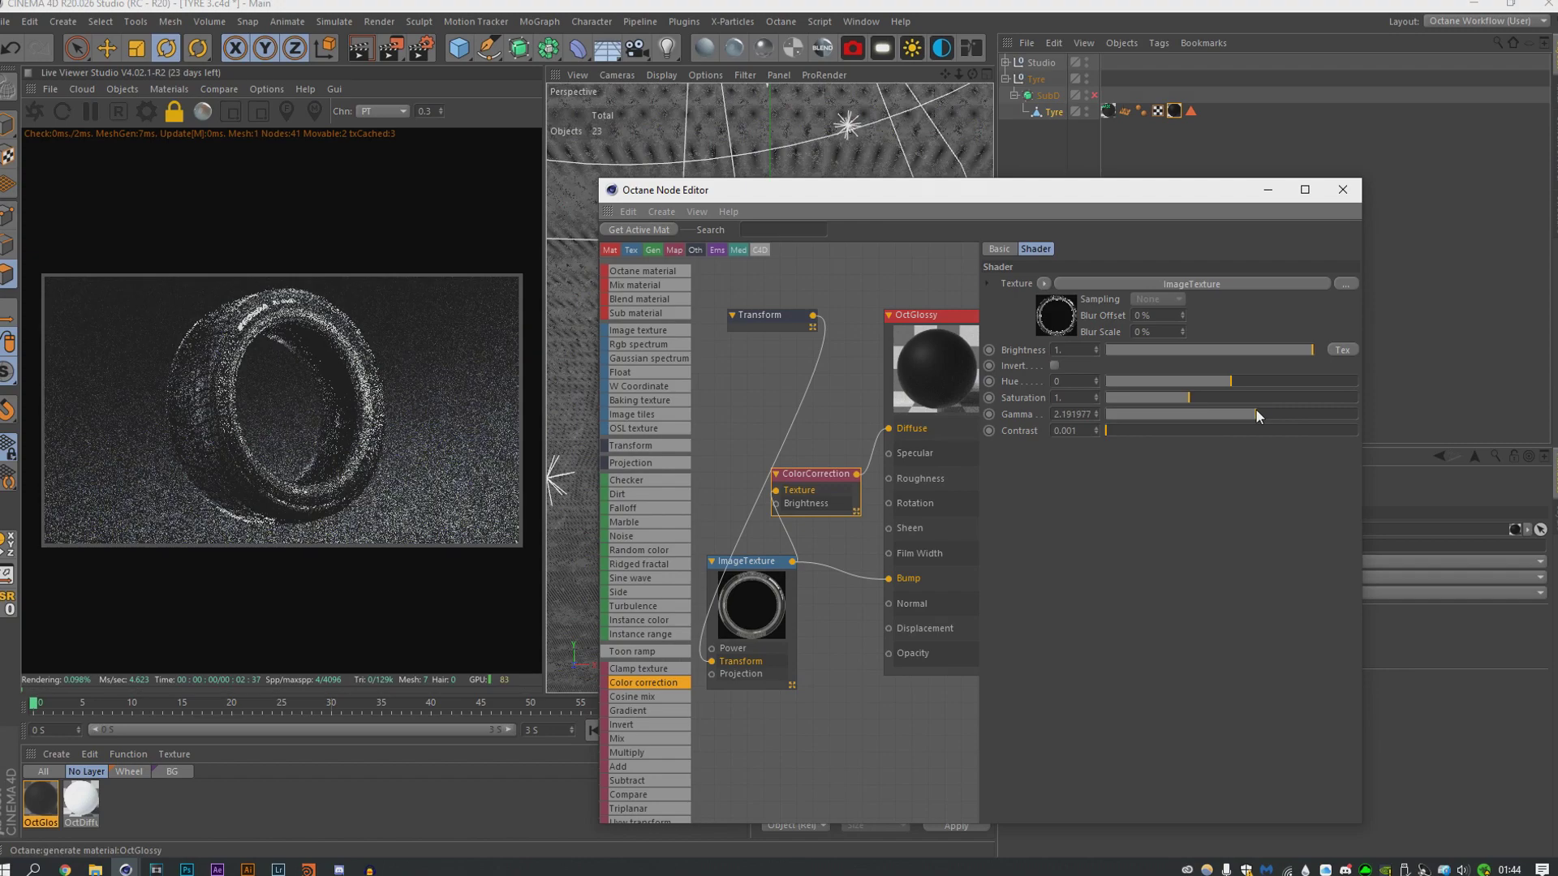
pyautogui.click(1188, 431)
pyautogui.moveTo(1191, 430); pyautogui.dragTo(1261, 432)
pyautogui.moveTo(1268, 349); pyautogui.dragTo(1216, 355)
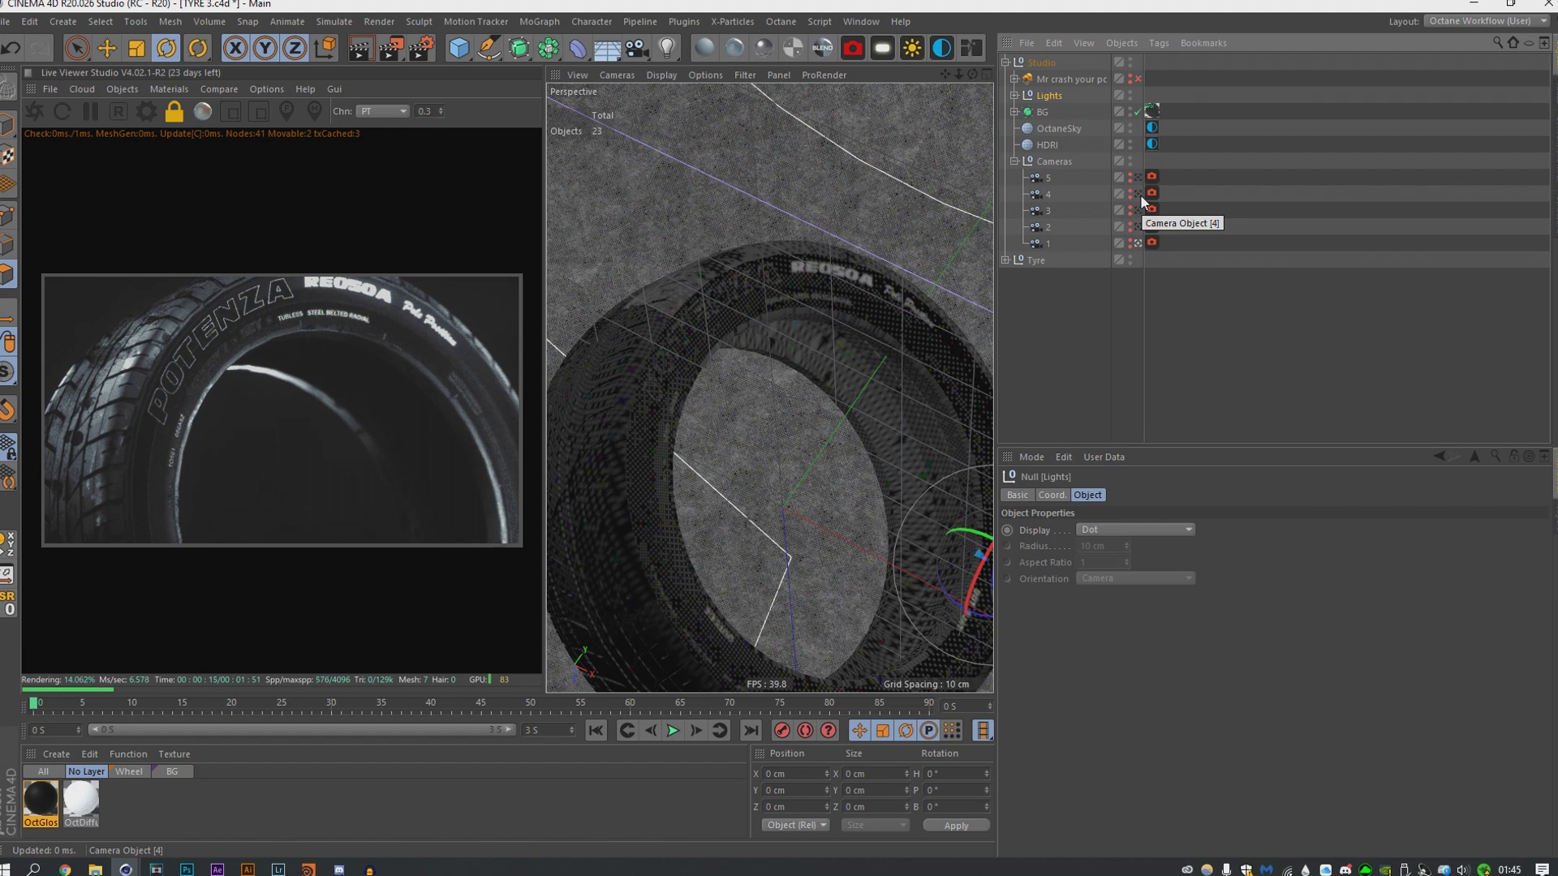
# Step: Close the Octane Node Editor and clear the object selection
pyautogui.click(977, 52)
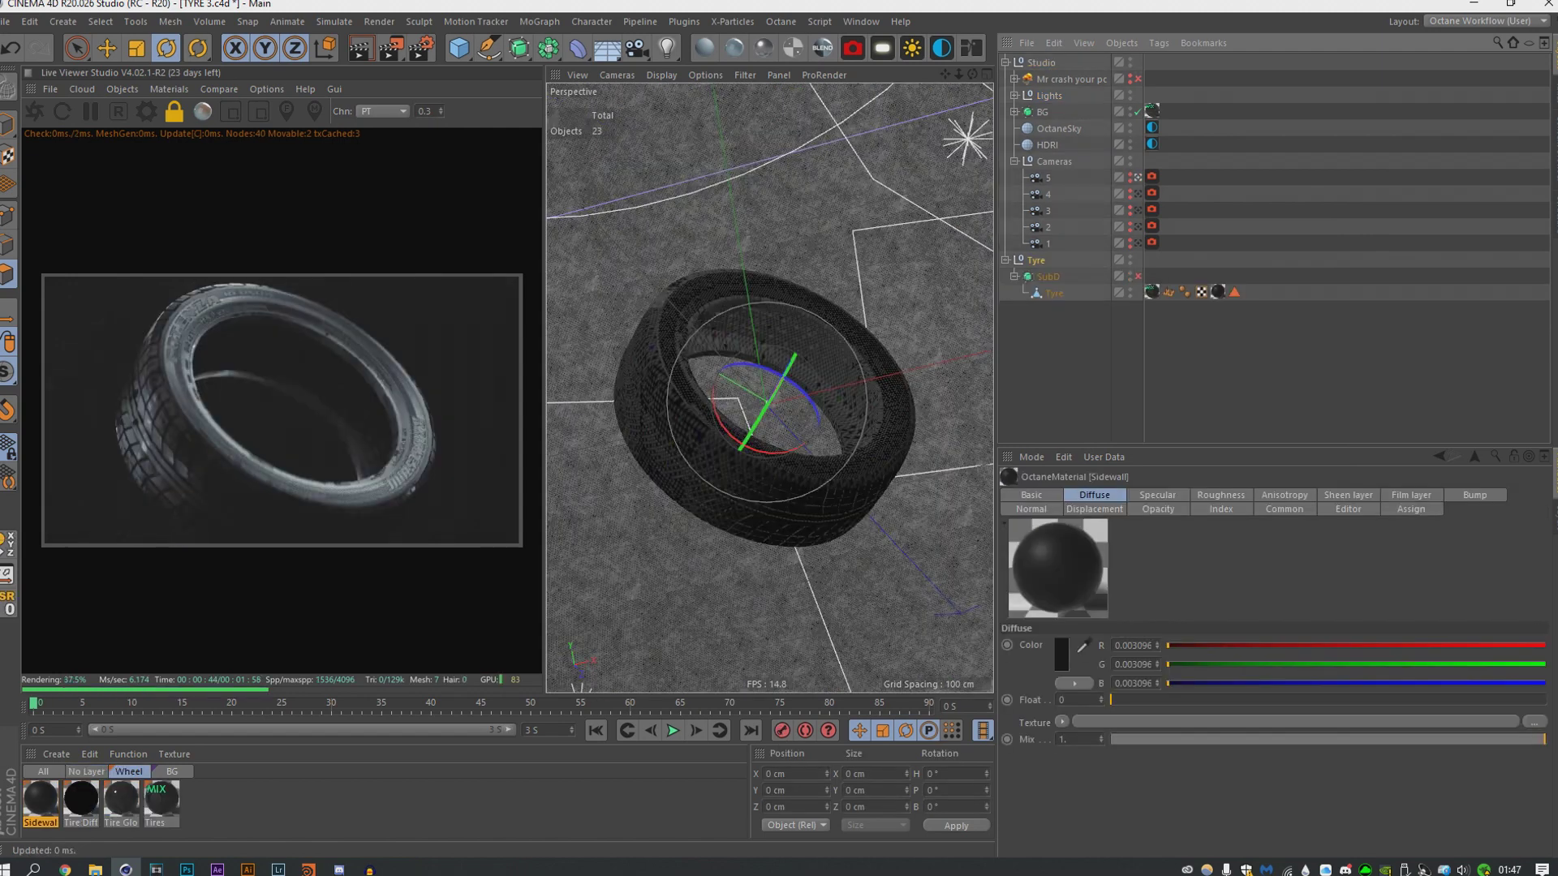
pyautogui.click(1264, 96)
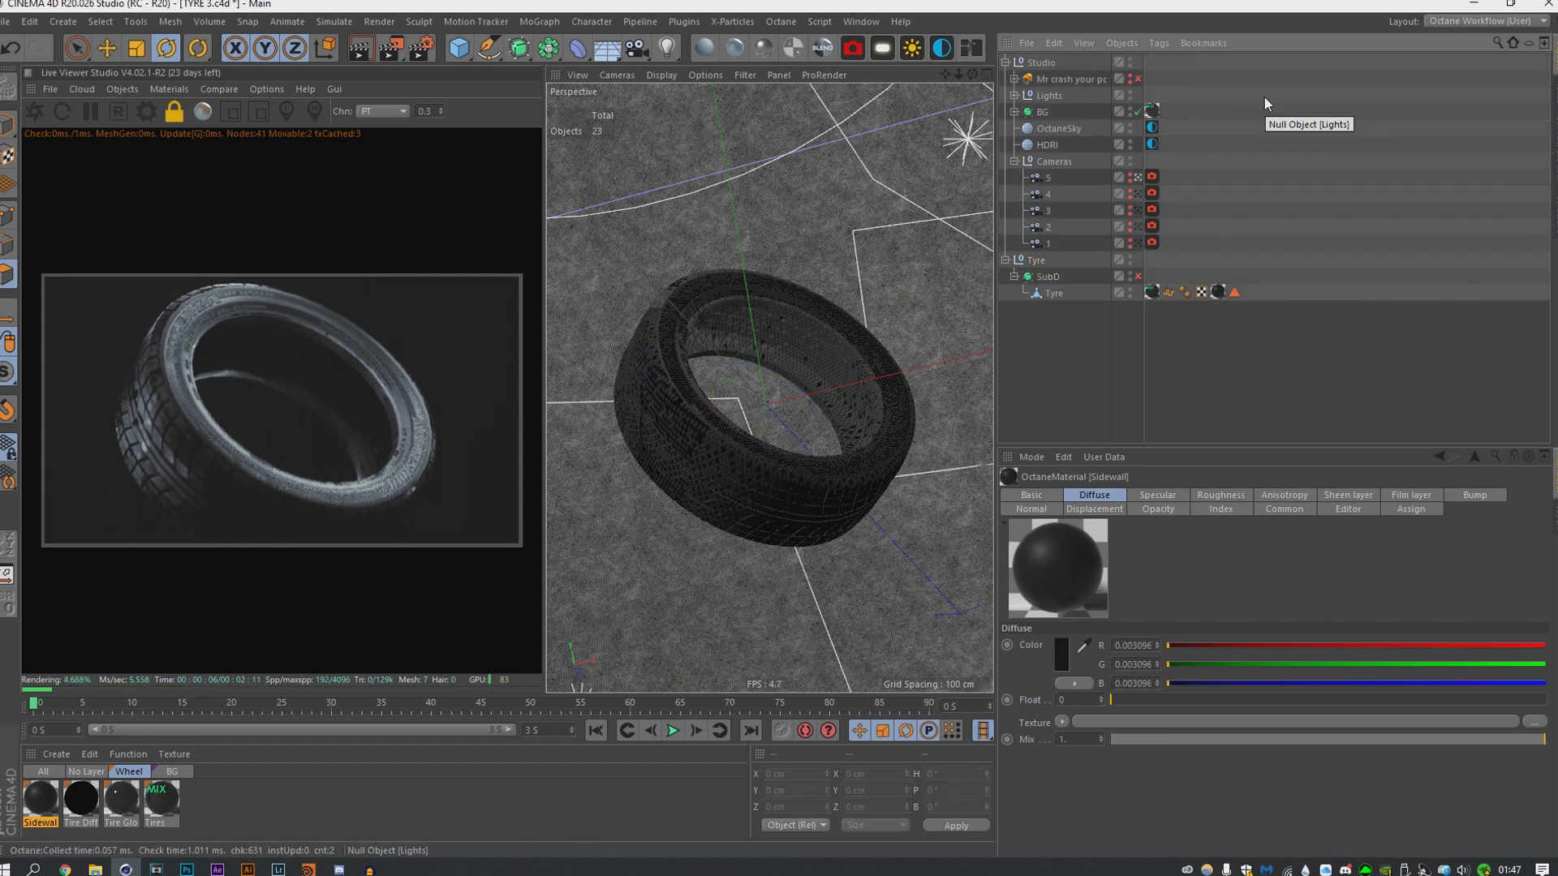